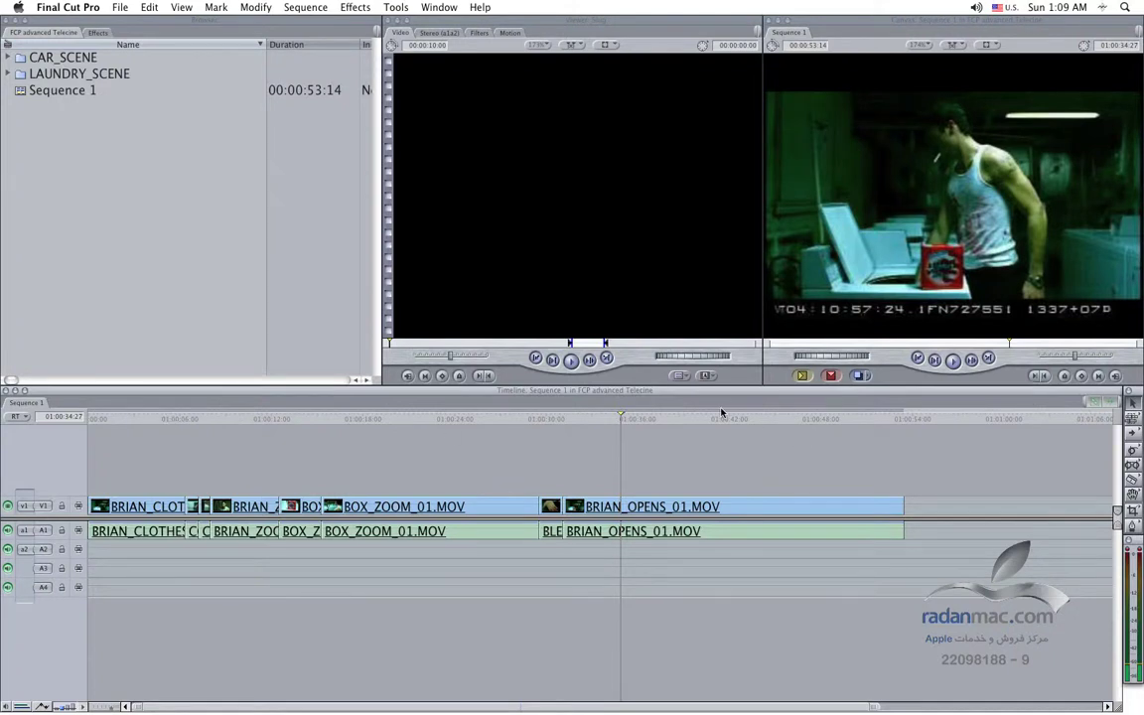
Move the playhead to 01:00:45:27 and glance at the File > Export options, then dismiss them
{"action": "left_click_drag", "start_coordinate": [722, 412], "coordinate": [788, 415]}
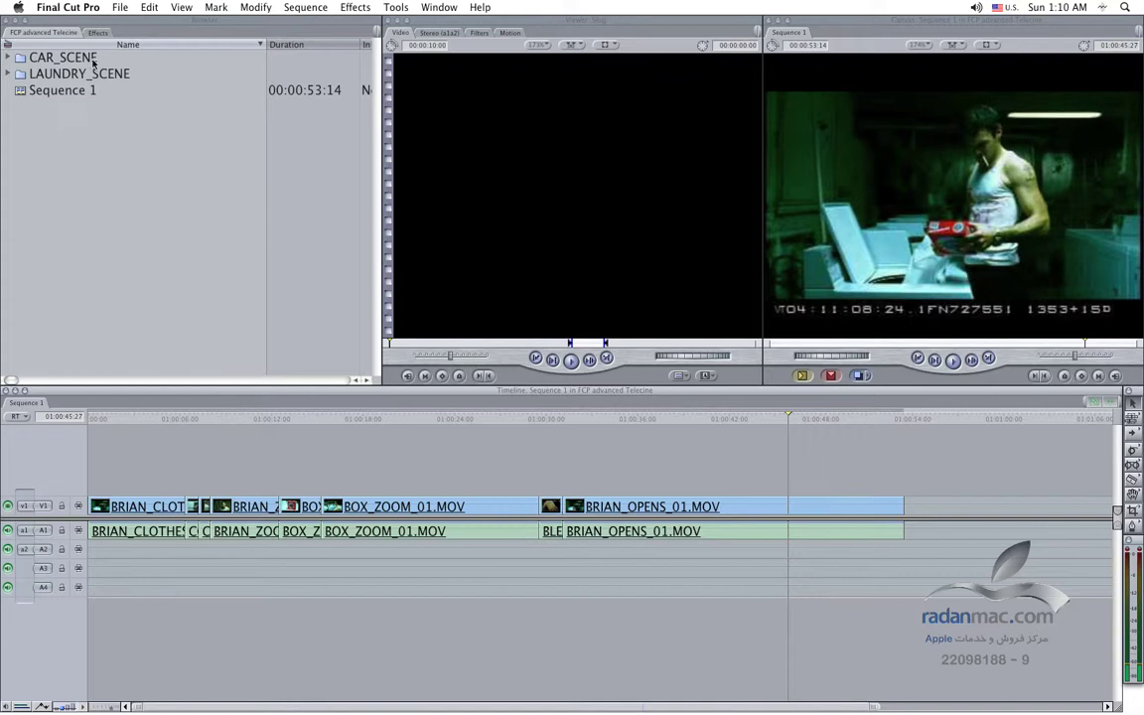
{"action": "left_click", "coordinate": [121, 7]}
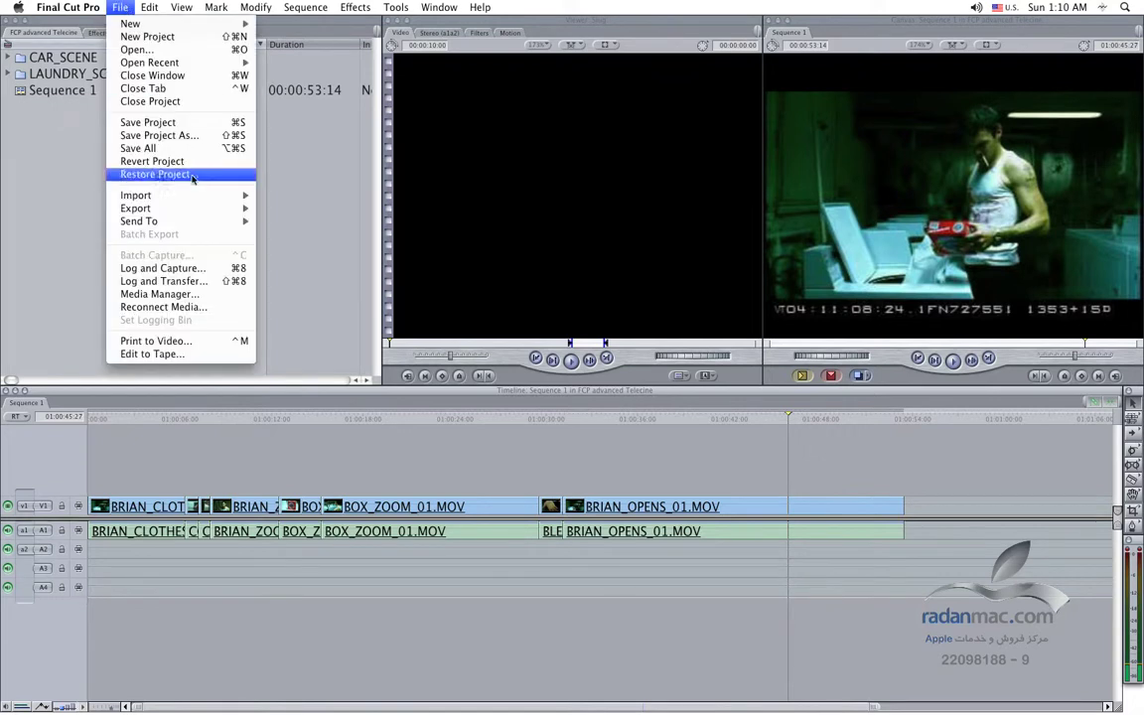
{"action": "mouse_move", "coordinate": [209, 208]}
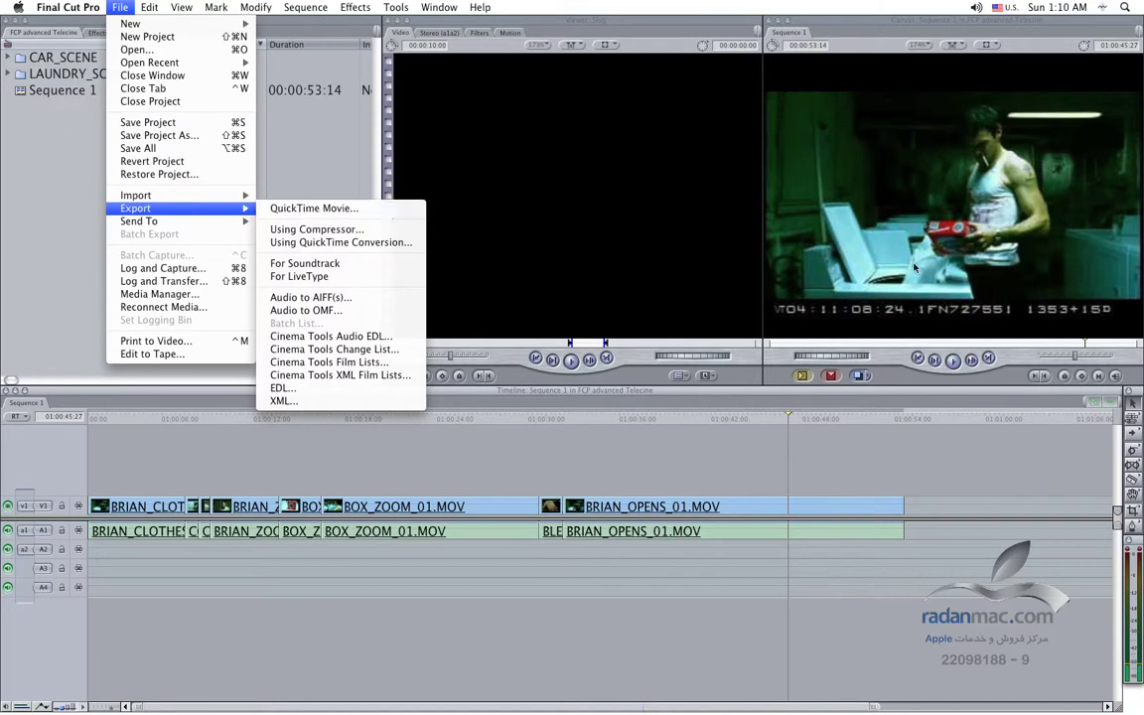
{"action": "left_click", "coordinate": [382, 417]}
Return the playhead to 01:00:40:04 and show the File > Export submenu again
{"action": "left_click_drag", "start_coordinate": [320, 419], "coordinate": [700, 418]}
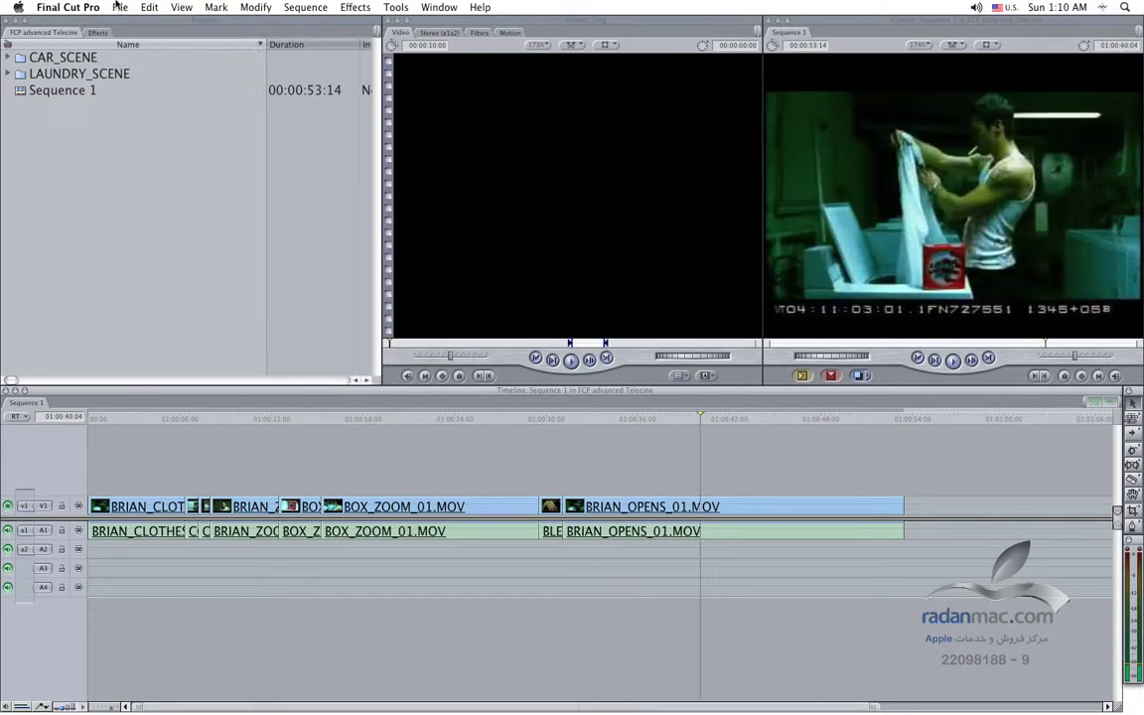
{"action": "left_click", "coordinate": [119, 7]}
{"action": "mouse_move", "coordinate": [189, 208]}
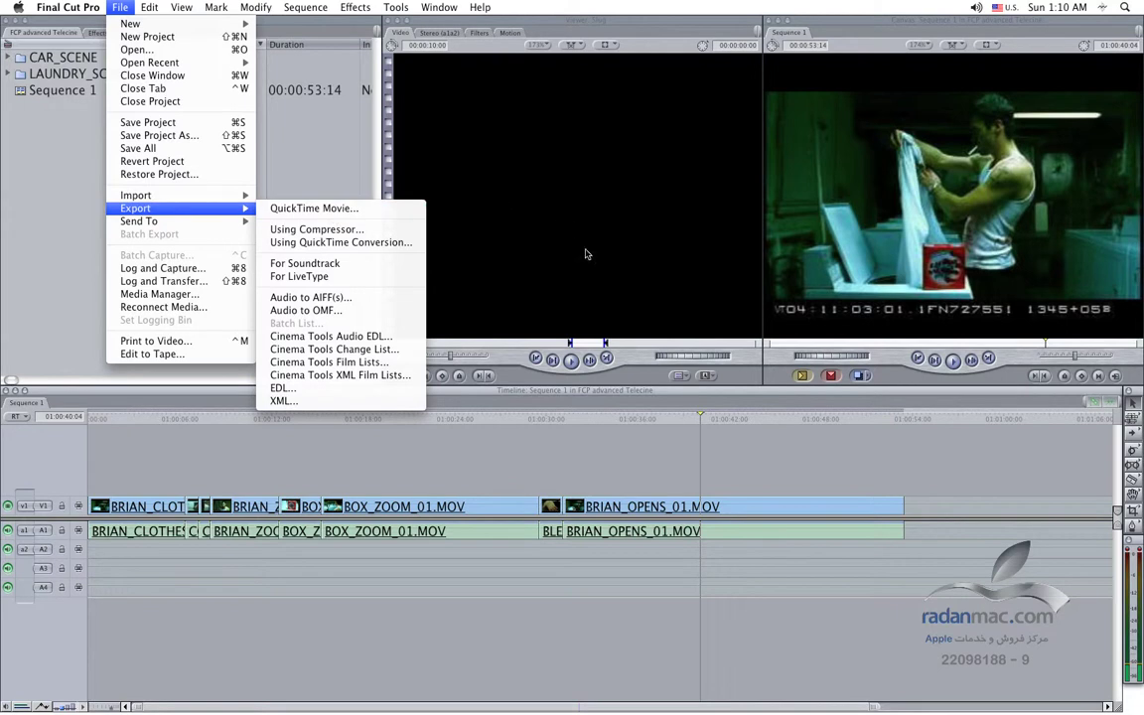
Close the menu, jump the playhead to a new point, and browse the export options without exporting
{"action": "left_click", "coordinate": [744, 378]}
{"action": "left_click", "coordinate": [818, 419]}
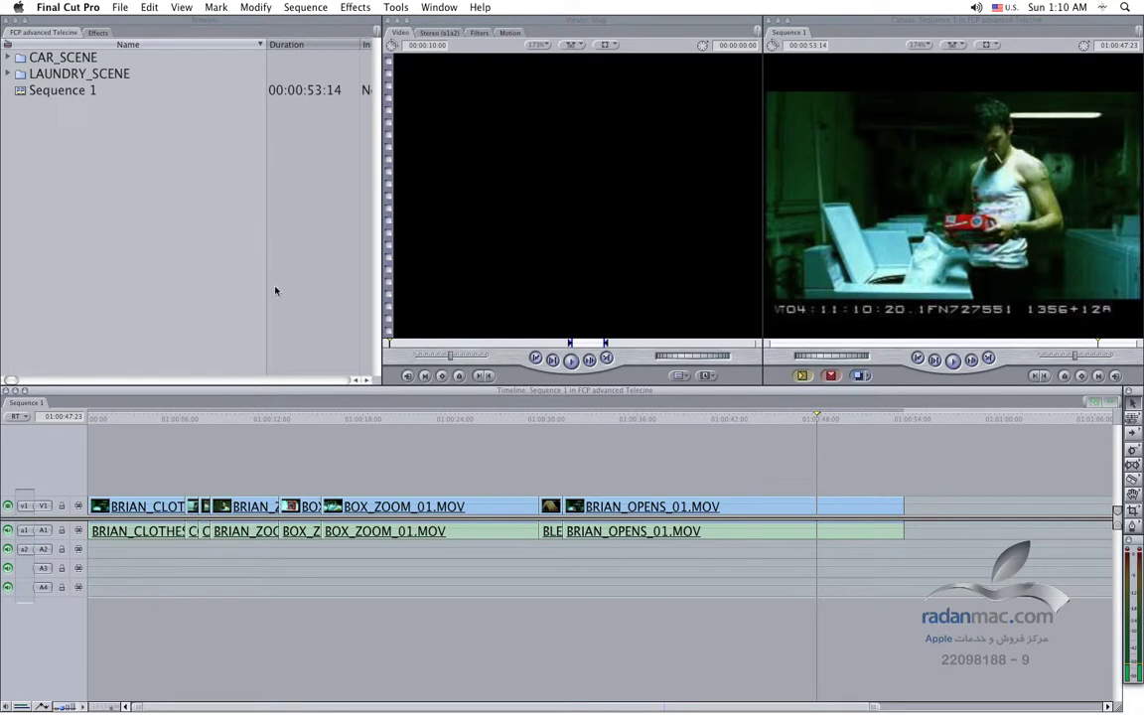
{"action": "left_click", "coordinate": [119, 8]}
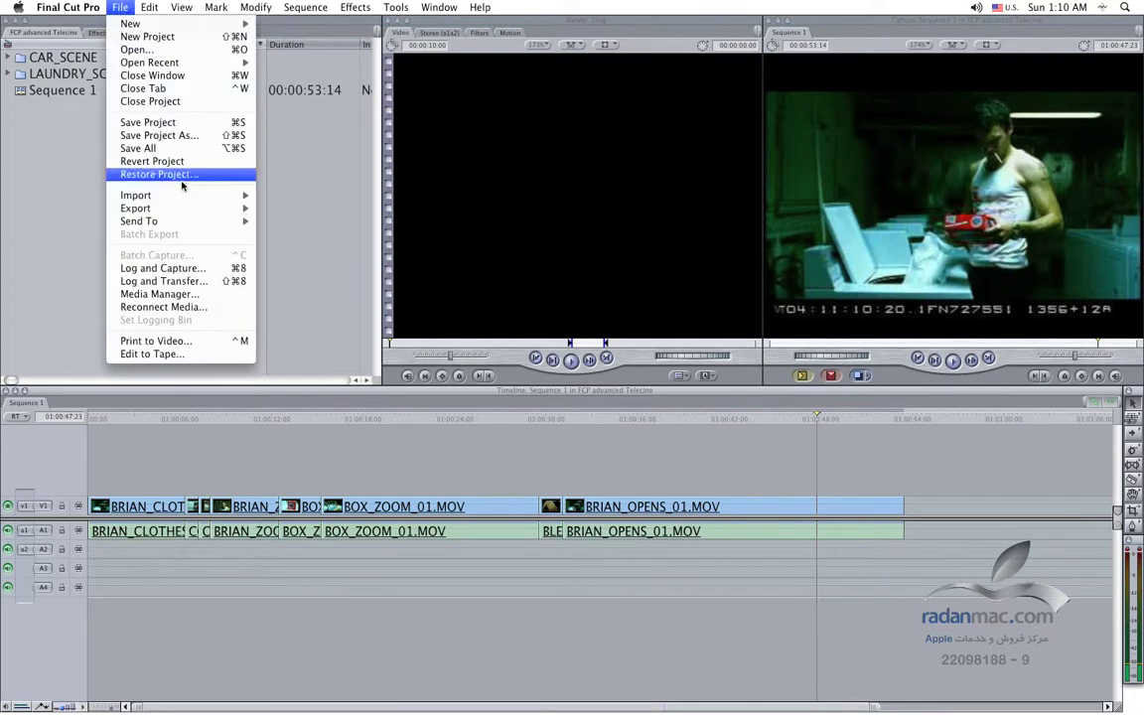
{"action": "mouse_move", "coordinate": [223, 207]}
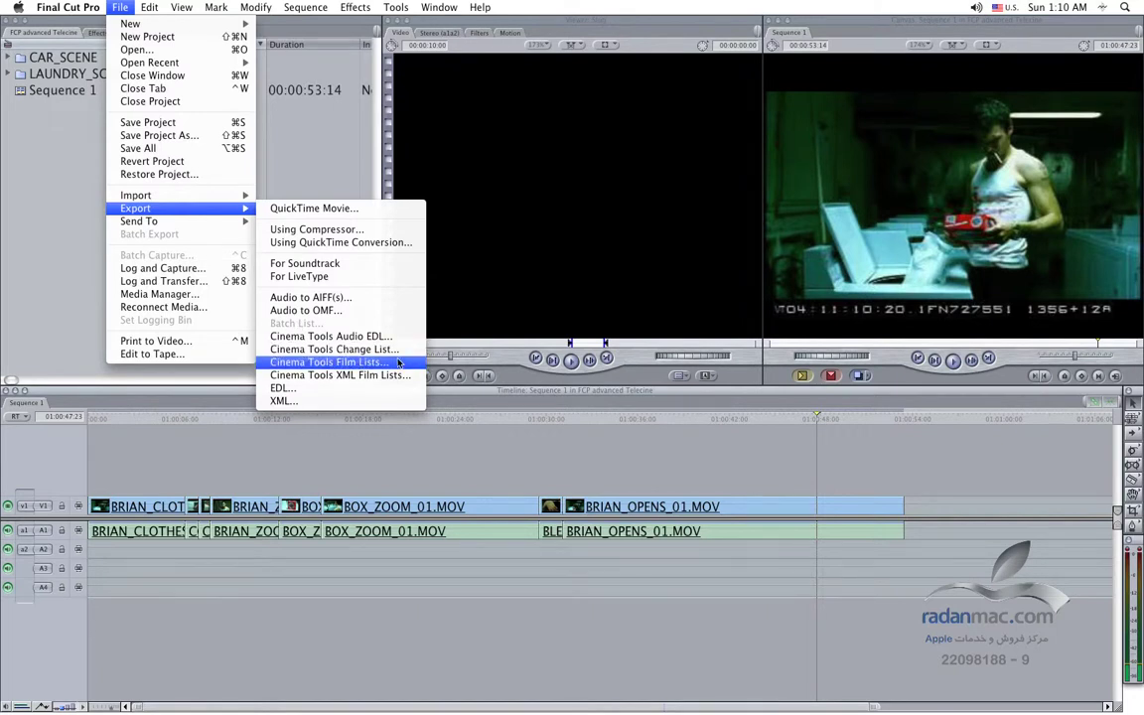
{"action": "key", "text": "Escape"}
Scrub the playhead later and choose File > Export > Cinema Tools Film Lists
{"action": "left_click_drag", "start_coordinate": [816, 419], "coordinate": [847, 421]}
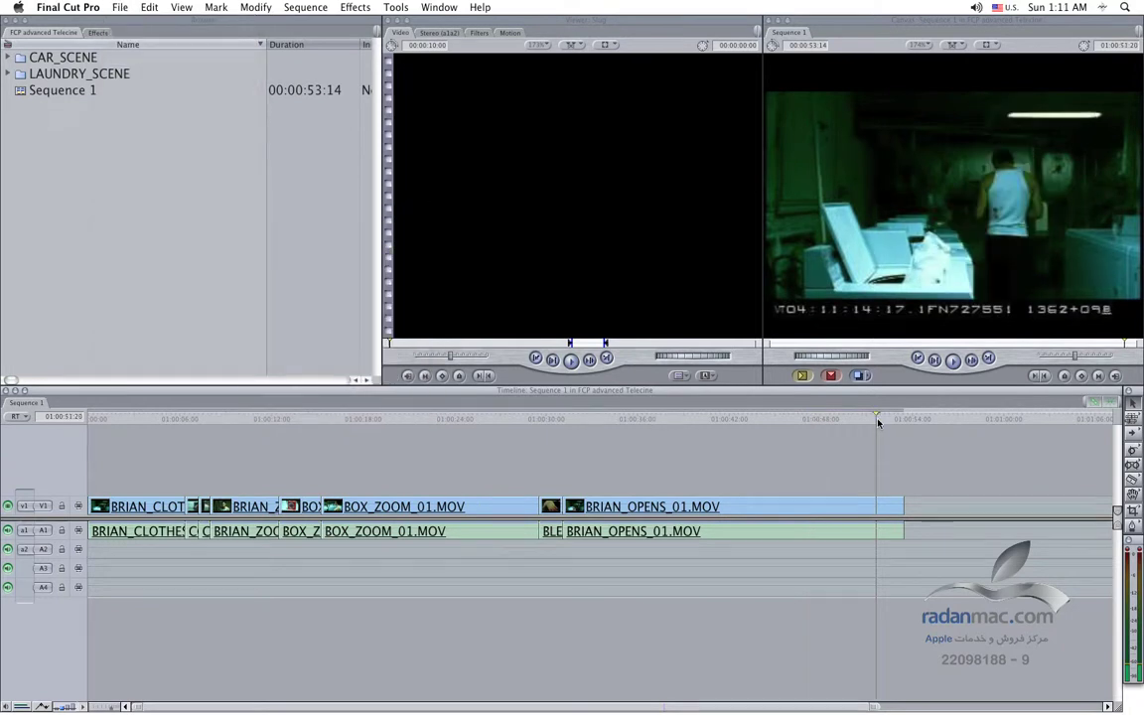
{"action": "left_click", "coordinate": [119, 7]}
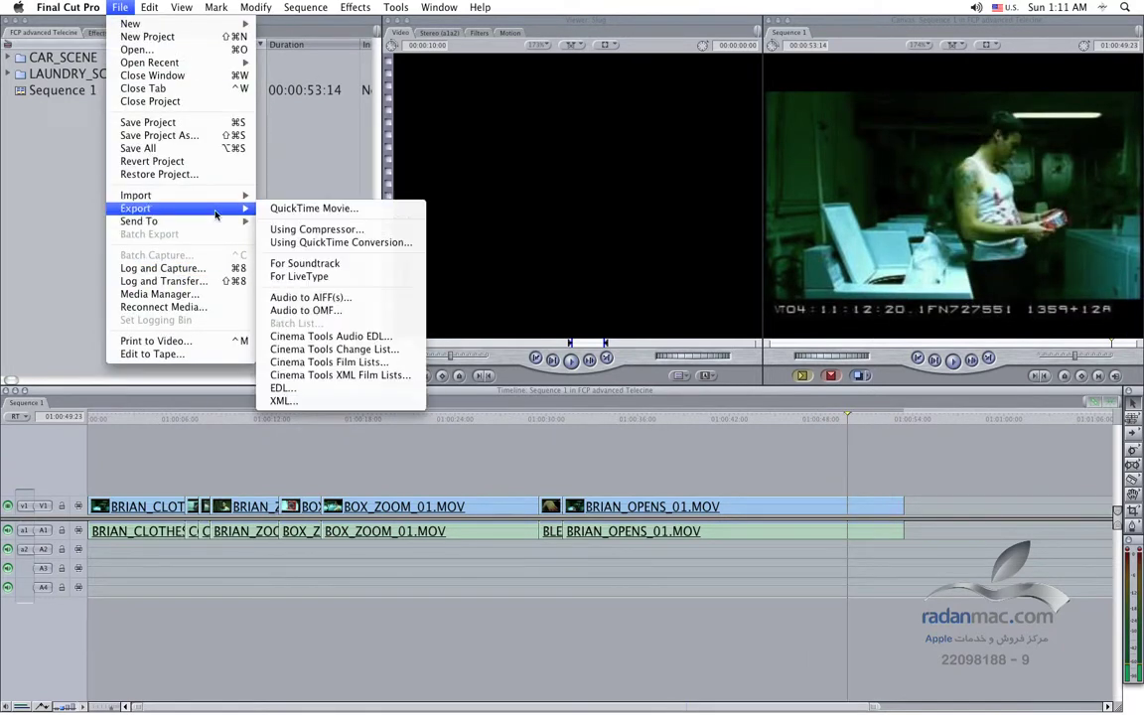
{"action": "left_click", "coordinate": [400, 364]}
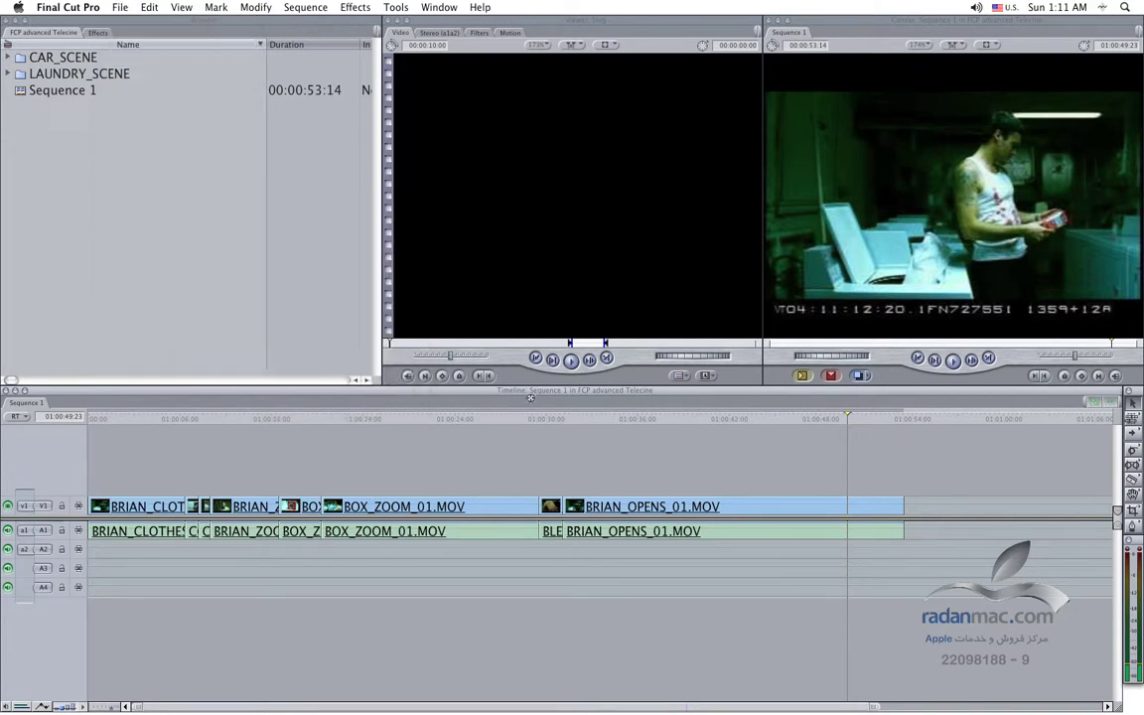
Bring the Export Film Lists dialog (35mm 4p, 24 FPS) into view, then cancel it
{"action": "left_click_drag", "start_coordinate": [533, 108], "coordinate": [521, 276]}
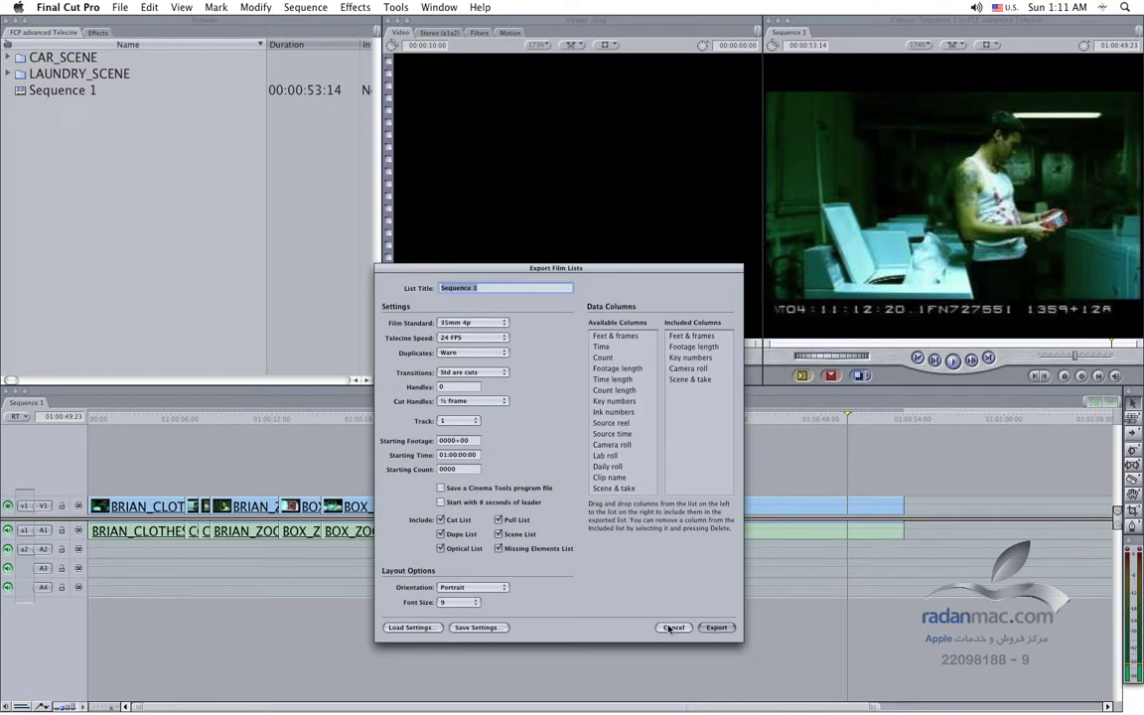
{"action": "left_click", "coordinate": [670, 627]}
Look through the File menu without choosing anything, then select Sequence 1 in the Browser
{"action": "left_click", "coordinate": [119, 7]}
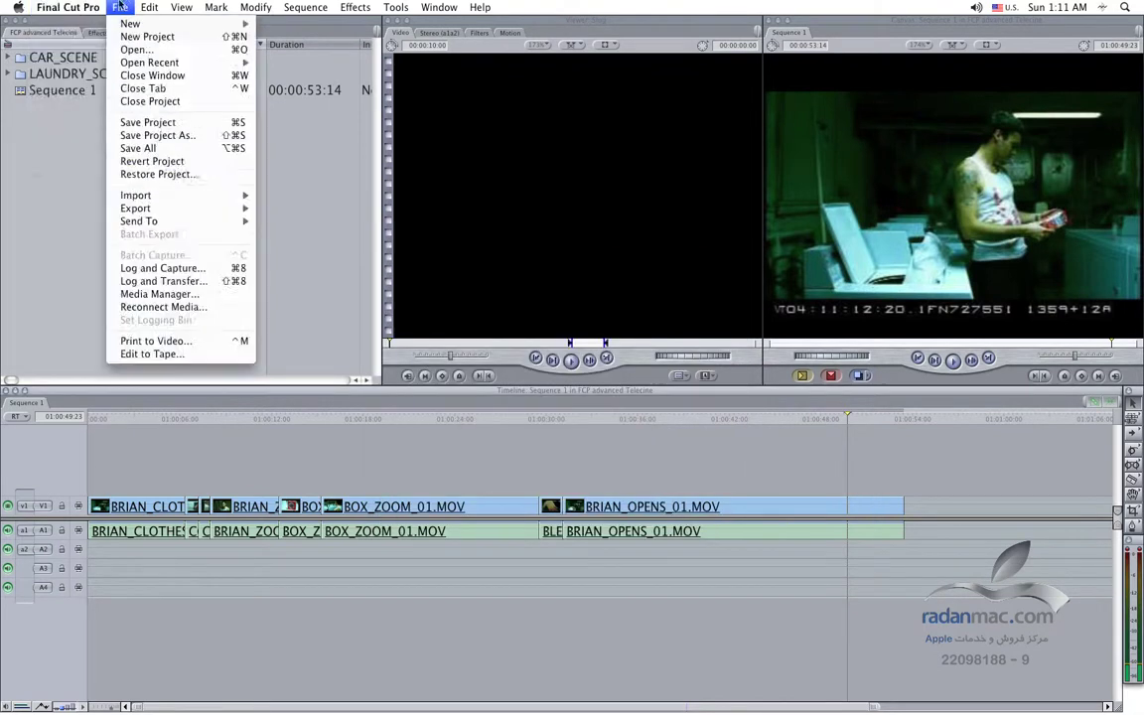
{"action": "mouse_move", "coordinate": [206, 223]}
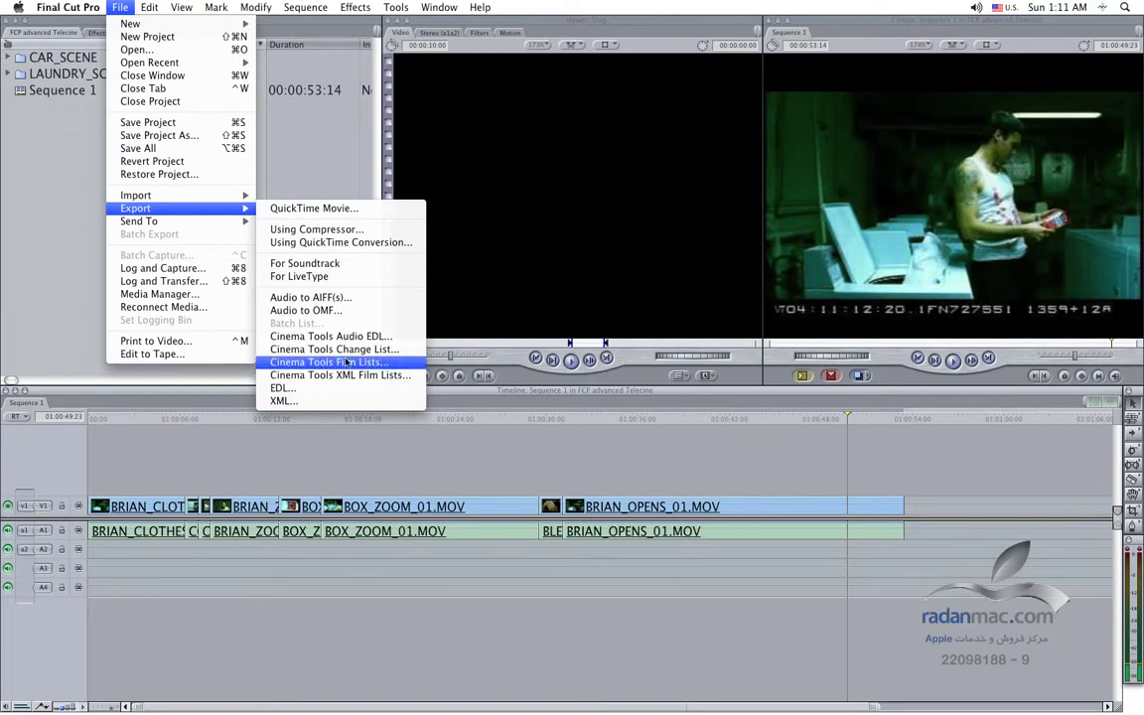
{"action": "left_click", "coordinate": [98, 208]}
{"action": "left_click", "coordinate": [60, 91]}
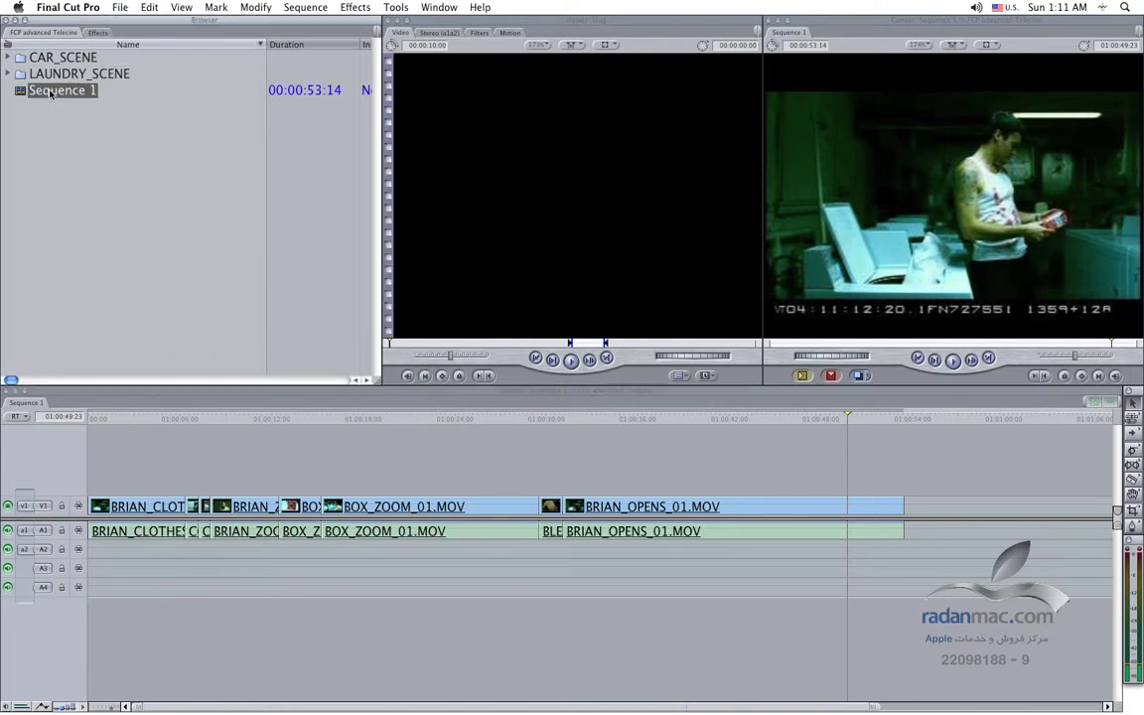
Export Sequence 1 as a Formatted Text Batch List saved to the Desktop, then hide Final Cut Pro
{"action": "left_click", "coordinate": [120, 8]}
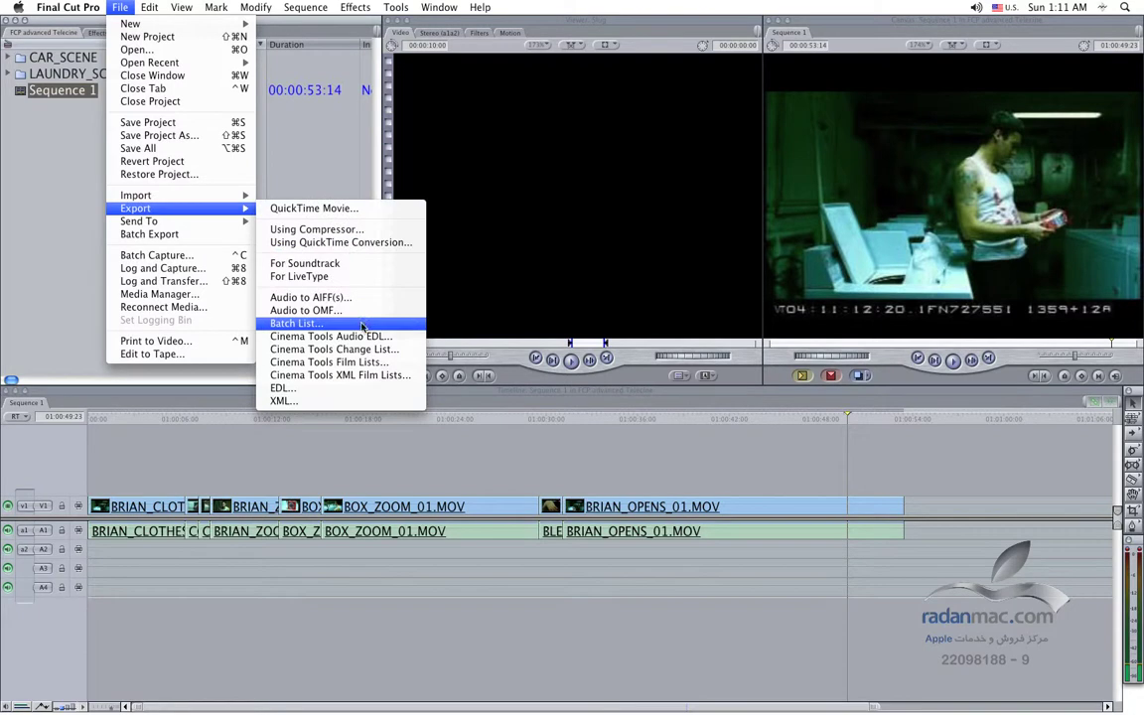
{"action": "left_click", "coordinate": [327, 322]}
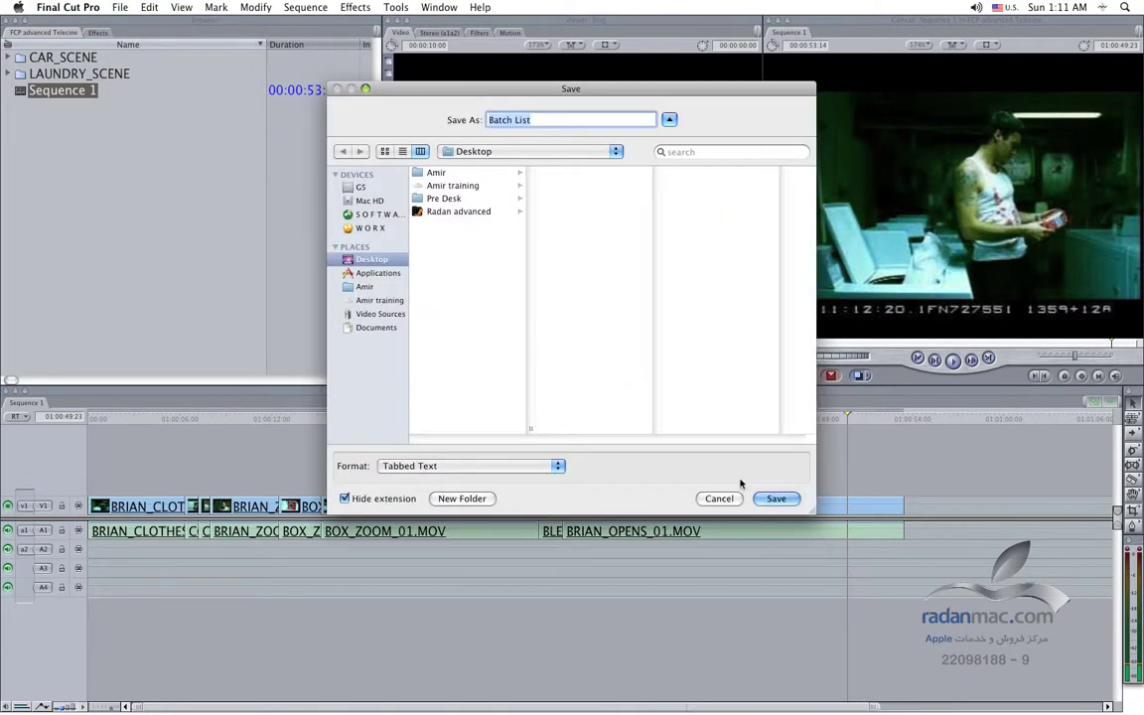
{"action": "left_click", "coordinate": [536, 466]}
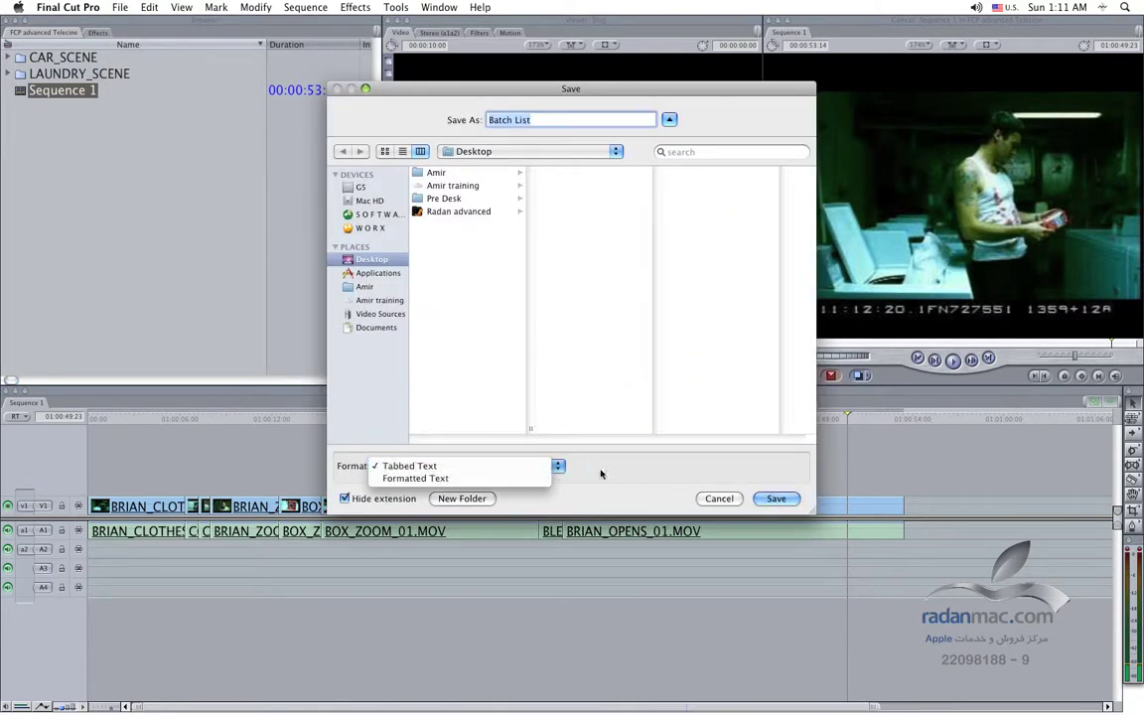
{"action": "left_click", "coordinate": [524, 479]}
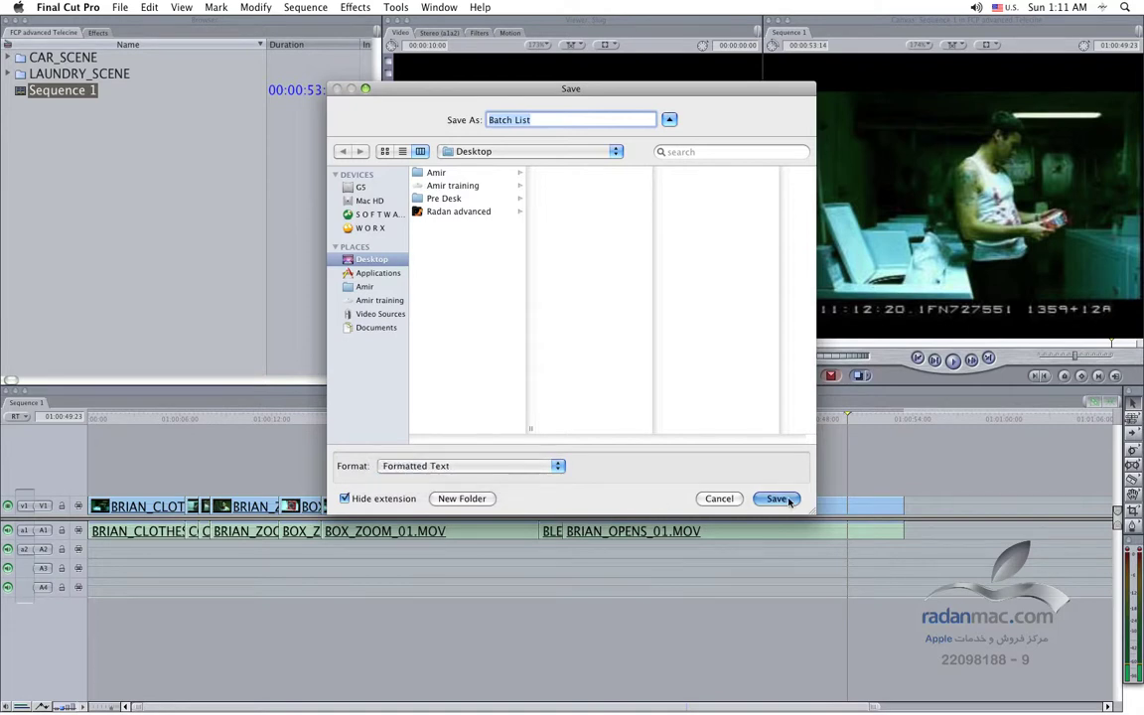
{"action": "left_click", "coordinate": [776, 499]}
{"action": "key", "text": "super+h"}
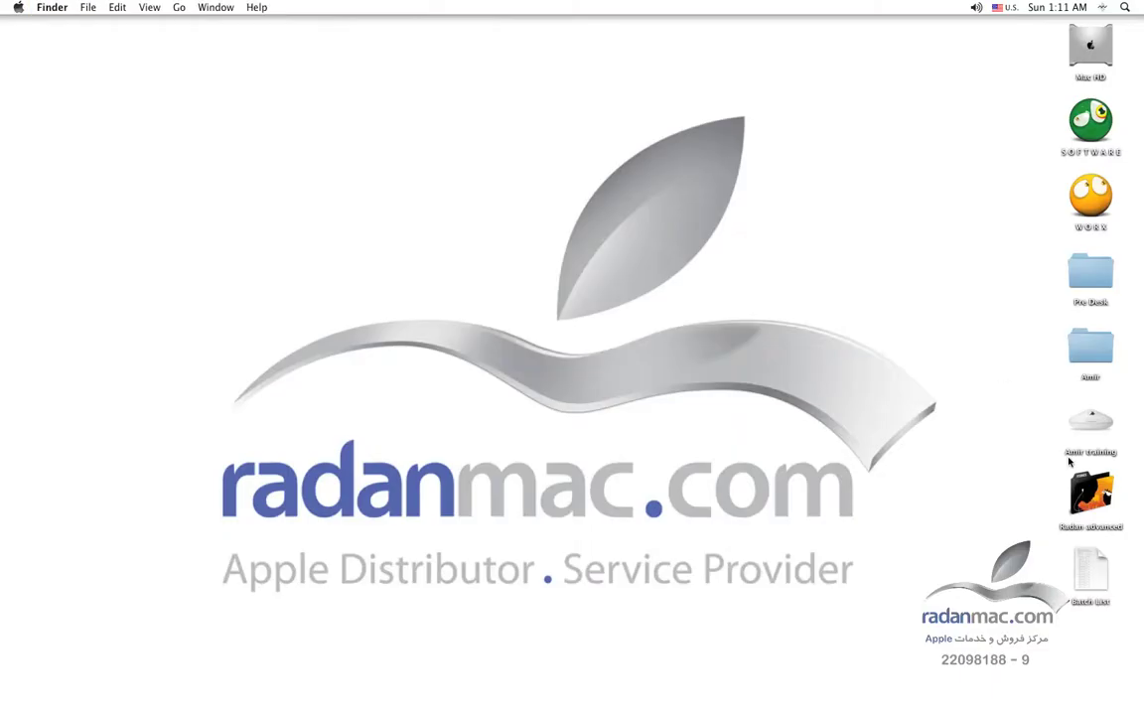
Move the Batch List file toward the desktop centre and open it with TextEdit
{"action": "left_click_drag", "start_coordinate": [1090, 564], "coordinate": [776, 344]}
{"action": "right_click", "coordinate": [781, 353]}
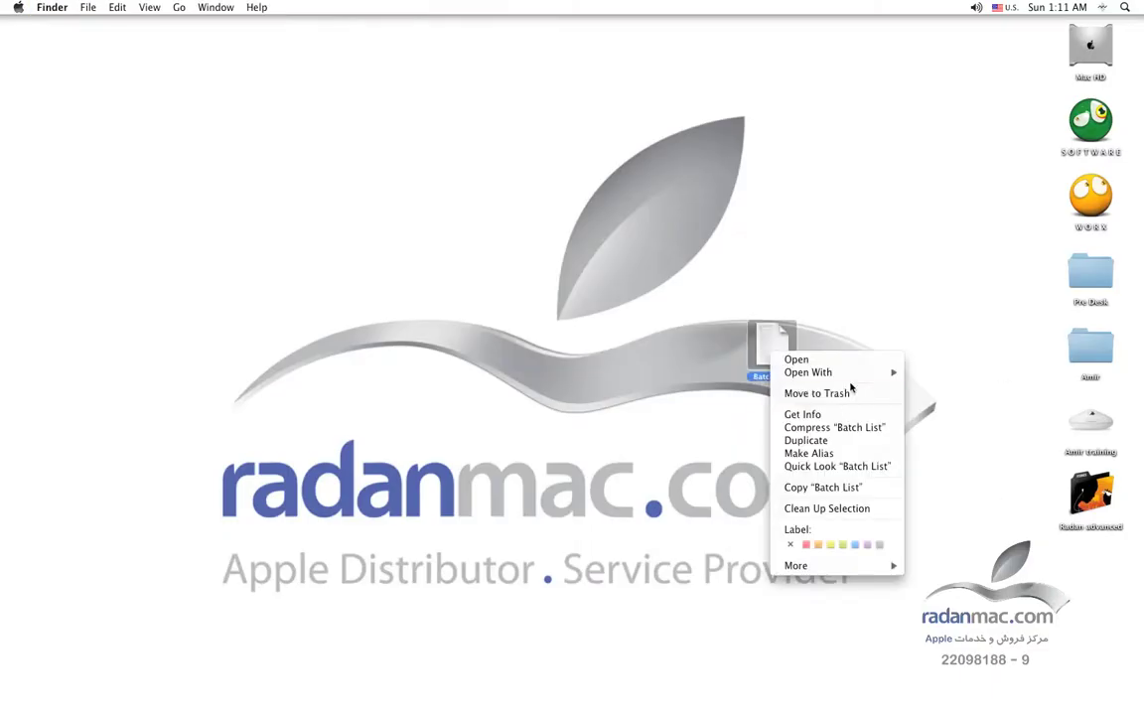
{"action": "mouse_move", "coordinate": [844, 372]}
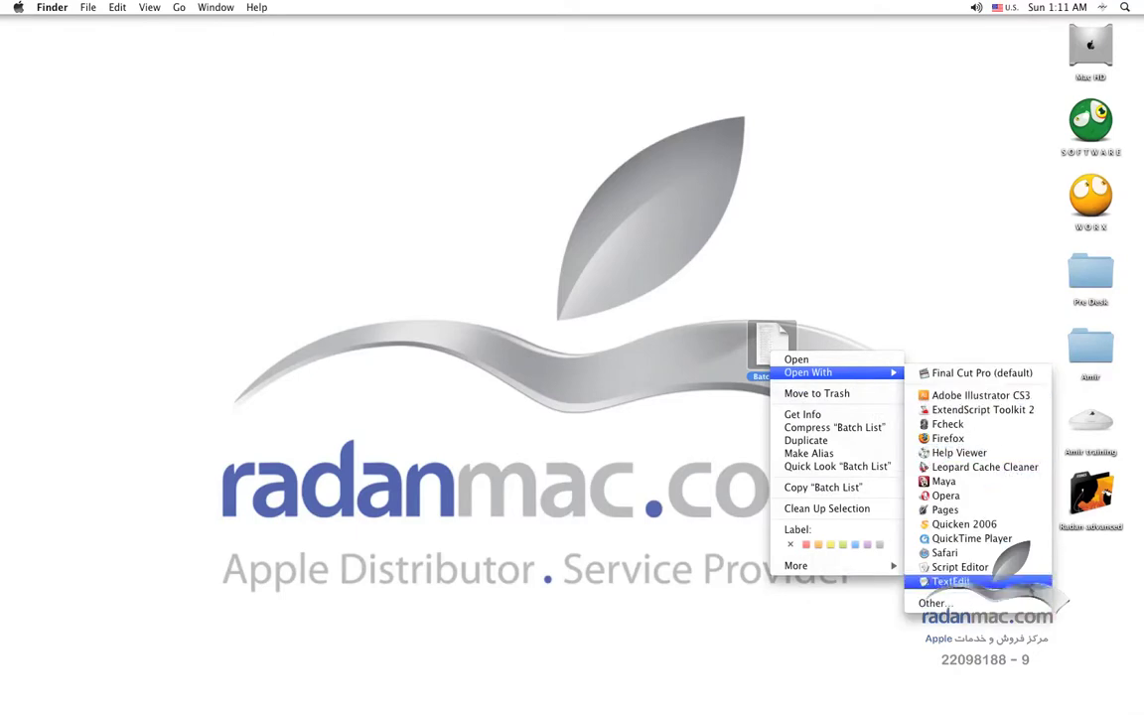
{"action": "left_click", "coordinate": [951, 581]}
Bring the Batch List window to the front and enlarge it to show more rows
{"action": "left_click", "coordinate": [773, 349]}
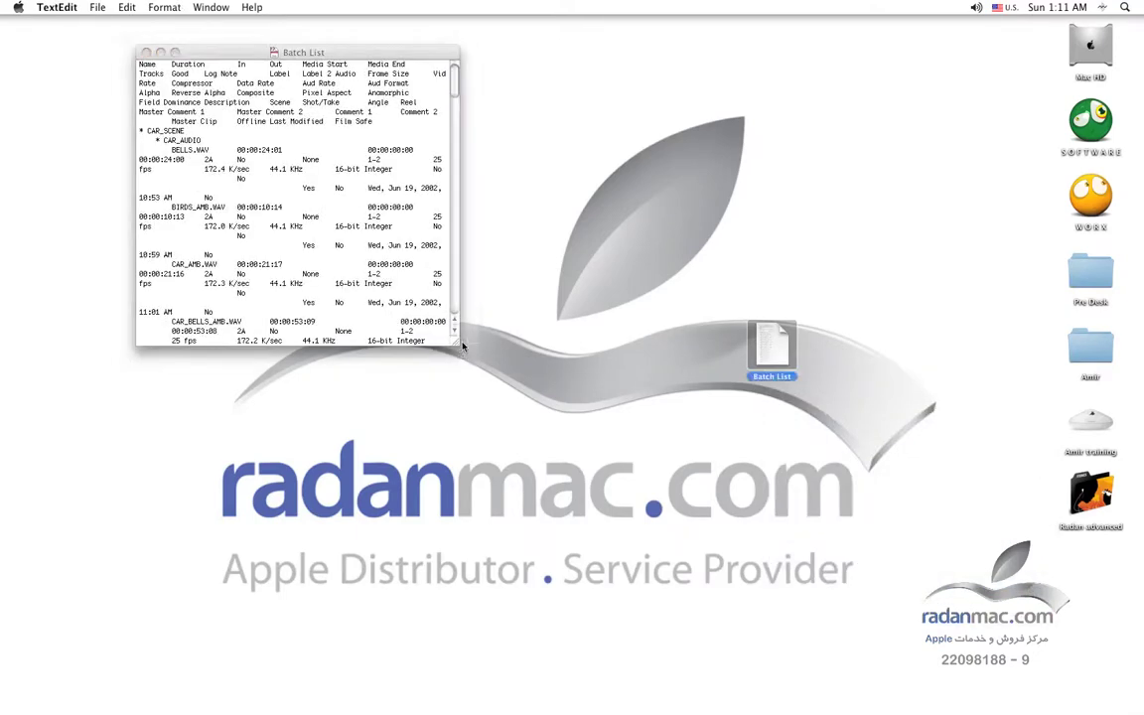
{"action": "left_click", "coordinate": [441, 334]}
{"action": "left_click_drag", "start_coordinate": [452, 341], "coordinate": [1112, 626]}
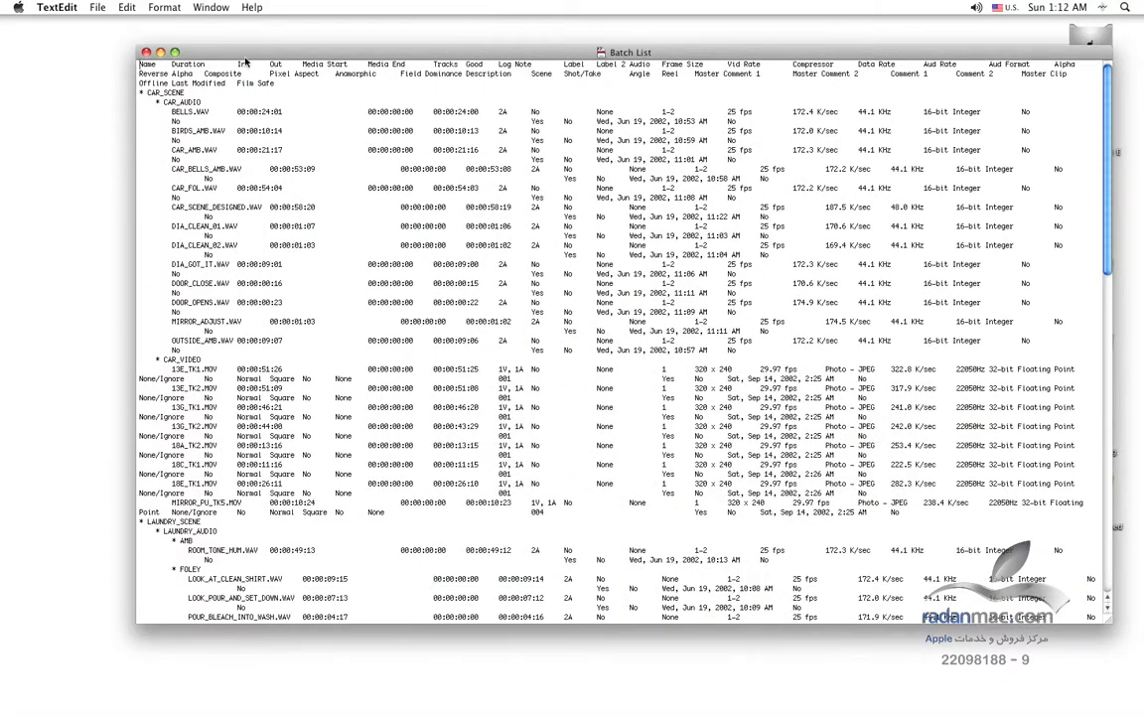
Reposition the Batch List window, skim its rows, then select the BRIAN_CLOTHES clip in Final Cut Pro
{"action": "left_click_drag", "start_coordinate": [223, 53], "coordinate": [149, 41]}
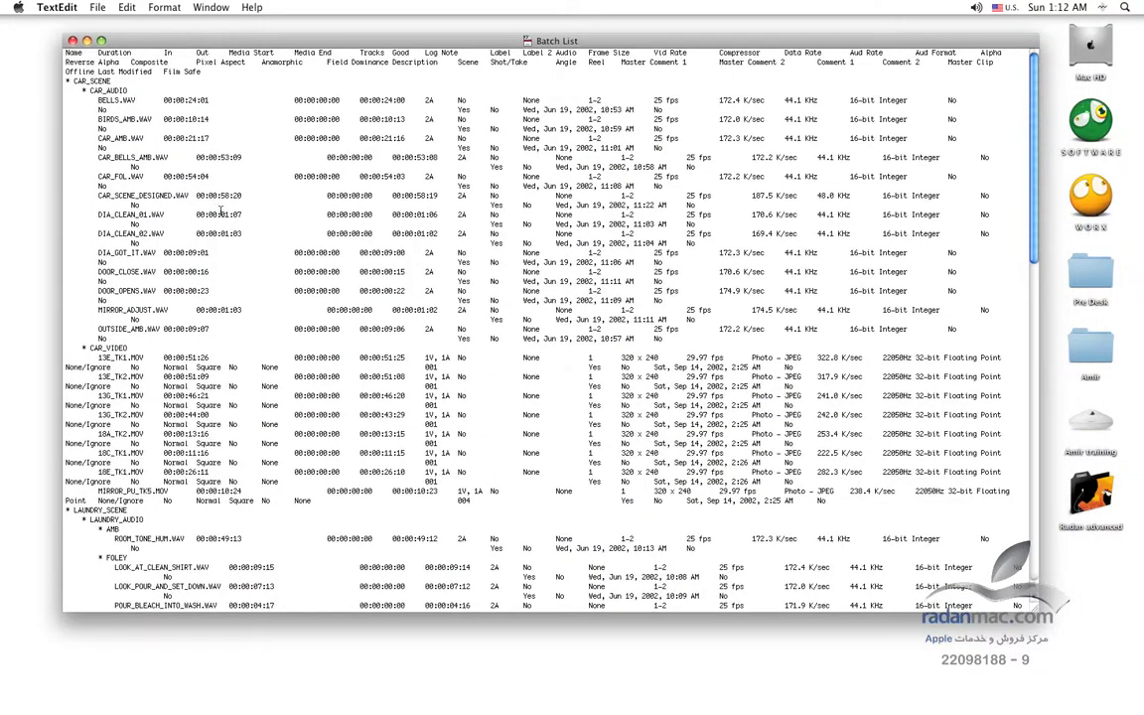
{"action": "key", "text": "super+Tab"}
{"action": "key", "text": "super+Tab"}
{"action": "key", "text": "super+Tab"}
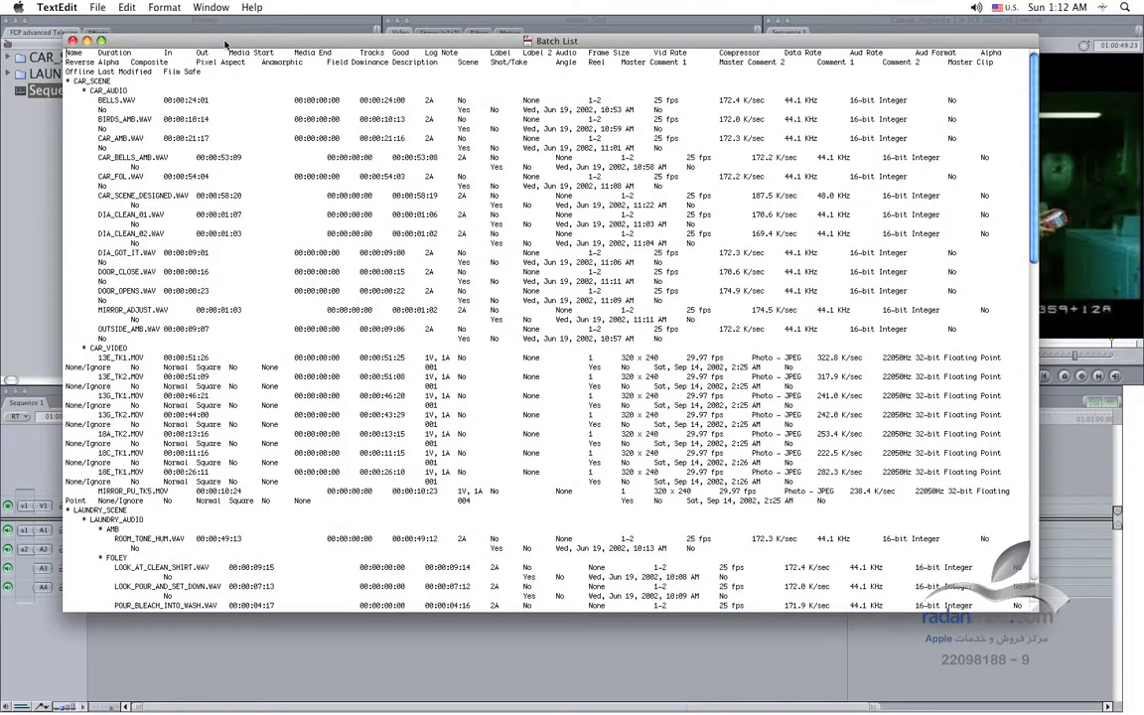
{"action": "left_click_drag", "start_coordinate": [224, 42], "coordinate": [269, 88]}
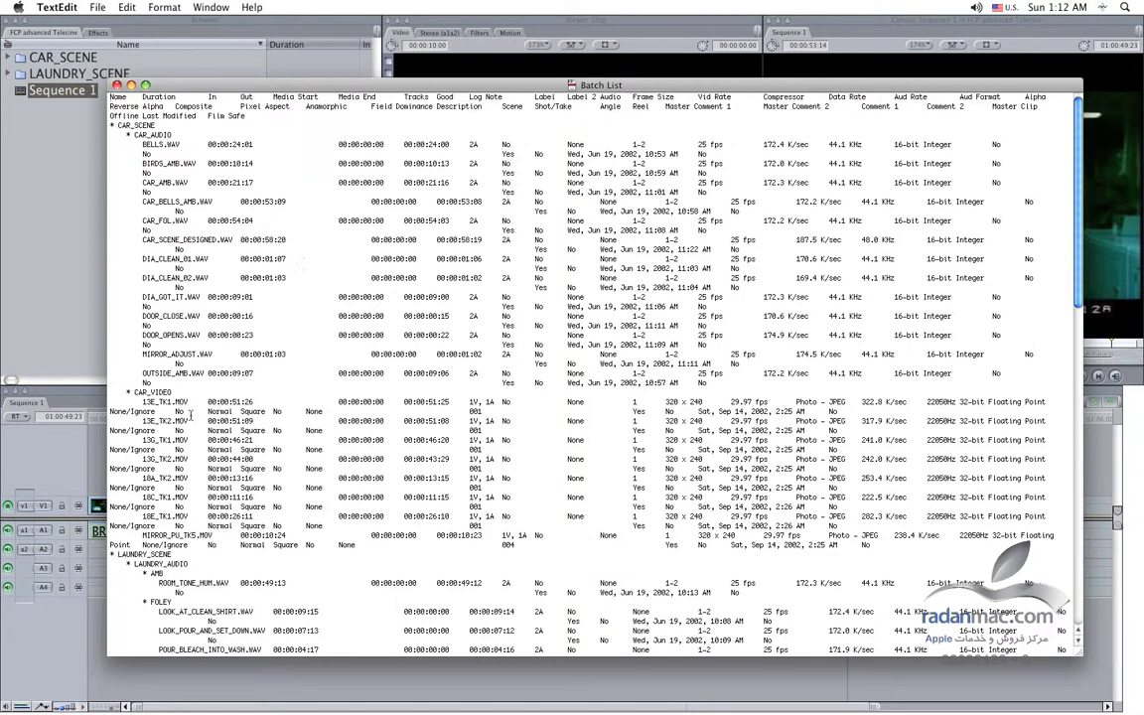
{"action": "scroll", "coordinate": [371, 498], "scroll_direction": "down", "scroll_amount": 5}
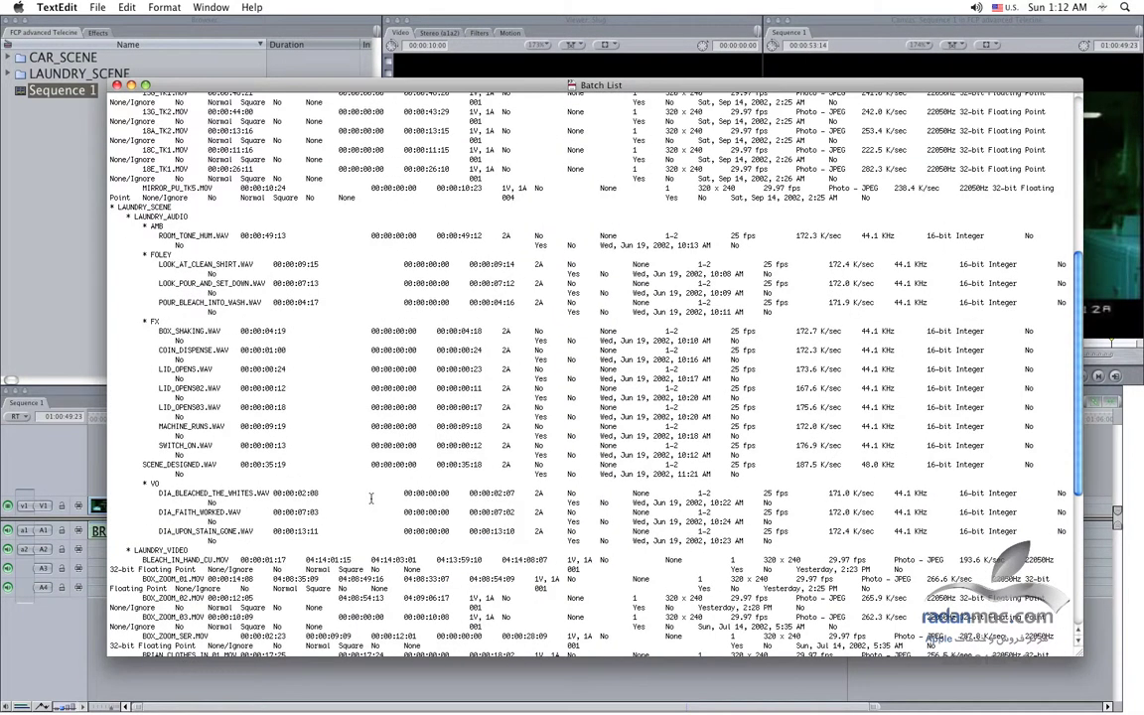
{"action": "scroll", "coordinate": [370, 498], "scroll_direction": "up", "scroll_amount": 5}
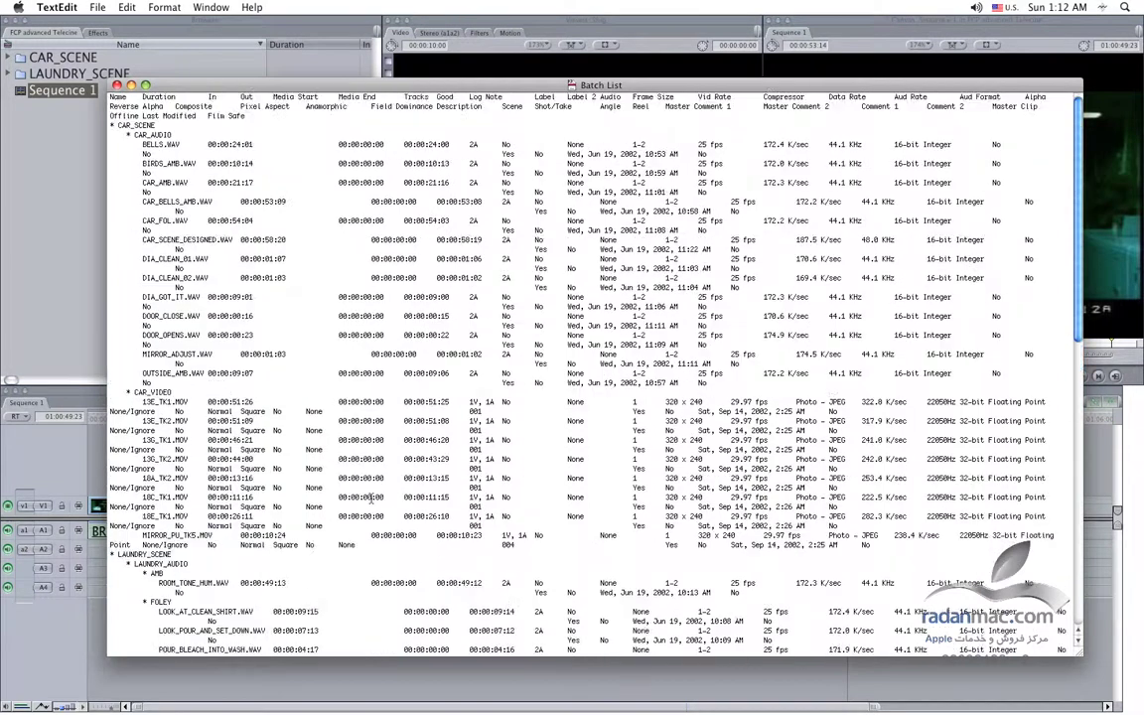
{"action": "scroll", "coordinate": [370, 498], "scroll_direction": "down", "scroll_amount": 1}
{"action": "left_click", "coordinate": [89, 450]}
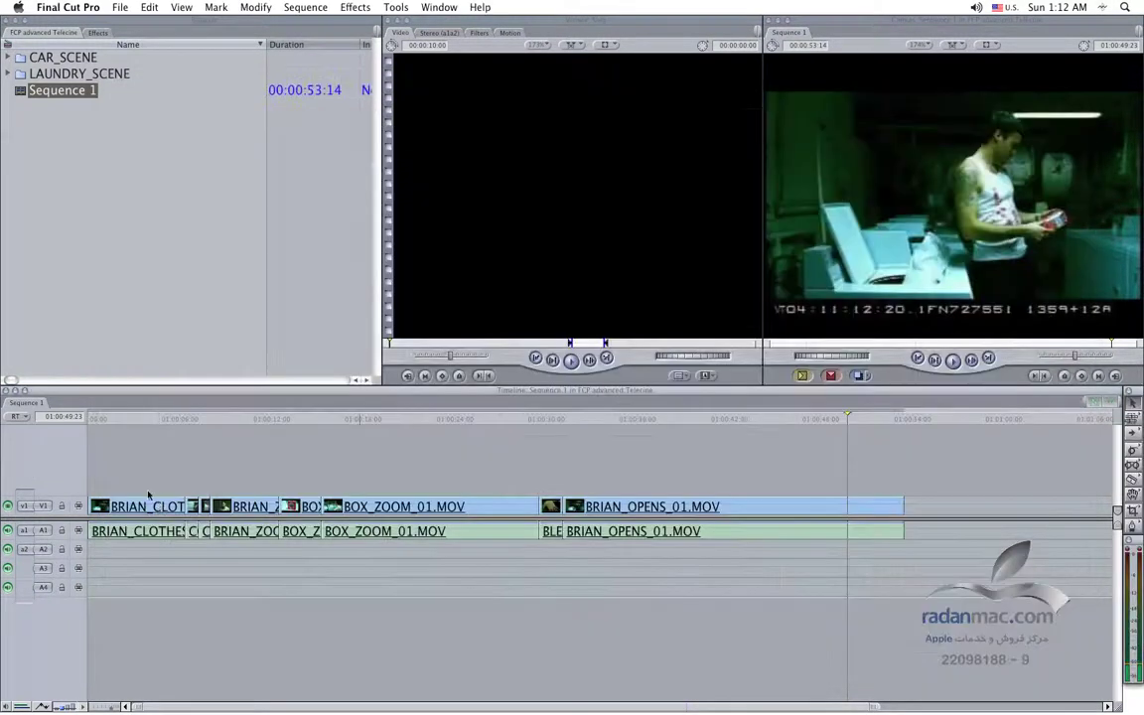
{"action": "left_click", "coordinate": [149, 506]}
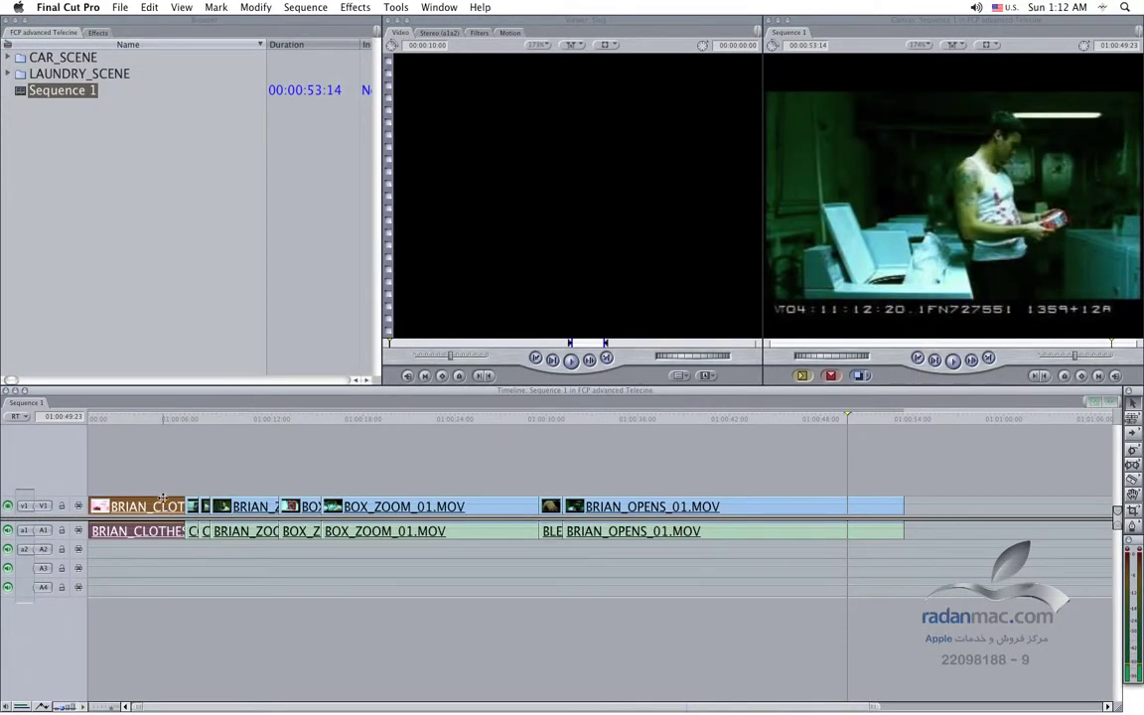
Scroll through the CAR_SCENE and LAUNDRY_SCENE rows in TextEdit, then quit it to return to Final Cut Pro
{"action": "key", "text": "super+Tab"}
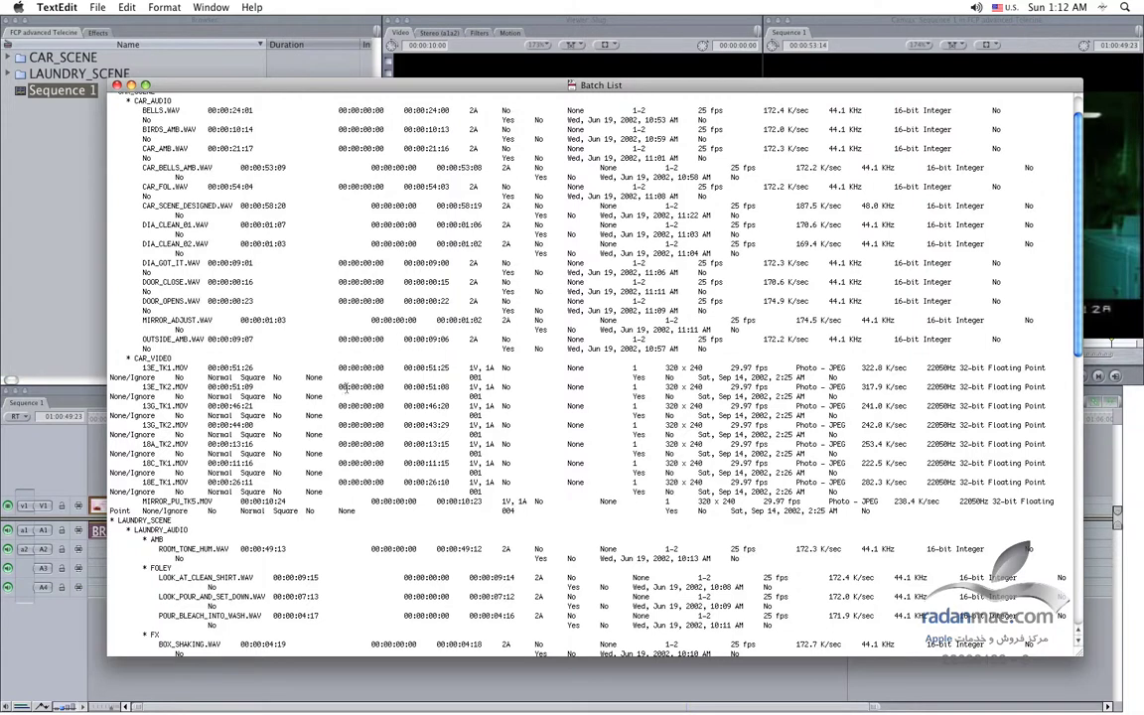
{"action": "scroll", "coordinate": [504, 372], "scroll_direction": "down", "scroll_amount": 1}
{"action": "scroll", "coordinate": [559, 415], "scroll_direction": "down", "scroll_amount": 7}
{"action": "scroll", "coordinate": [559, 415], "scroll_direction": "down", "scroll_amount": 1}
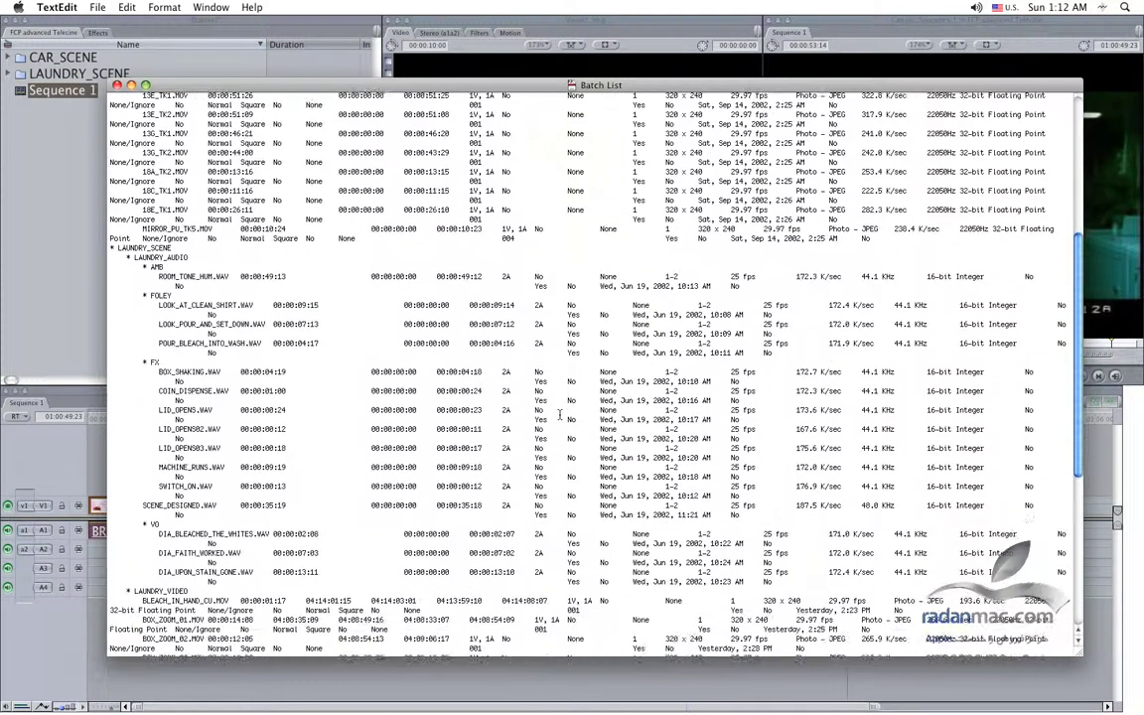
{"action": "scroll", "coordinate": [559, 415], "scroll_direction": "down", "scroll_amount": 4}
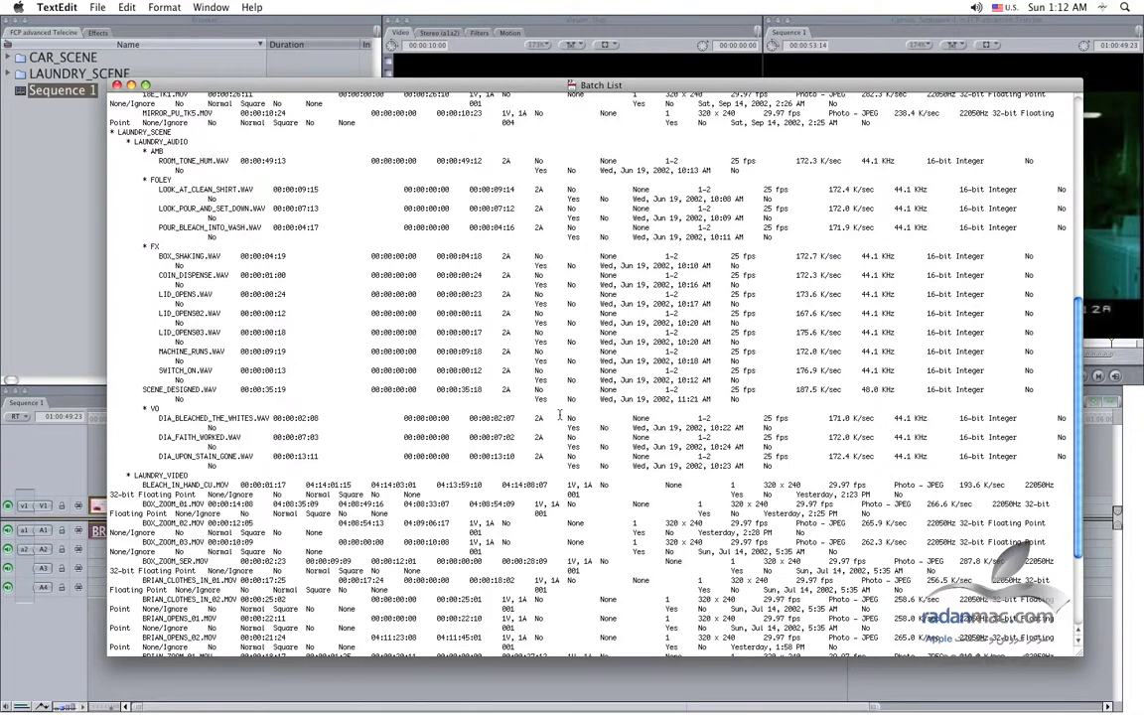
{"action": "scroll", "coordinate": [559, 415], "scroll_direction": "down", "scroll_amount": 3}
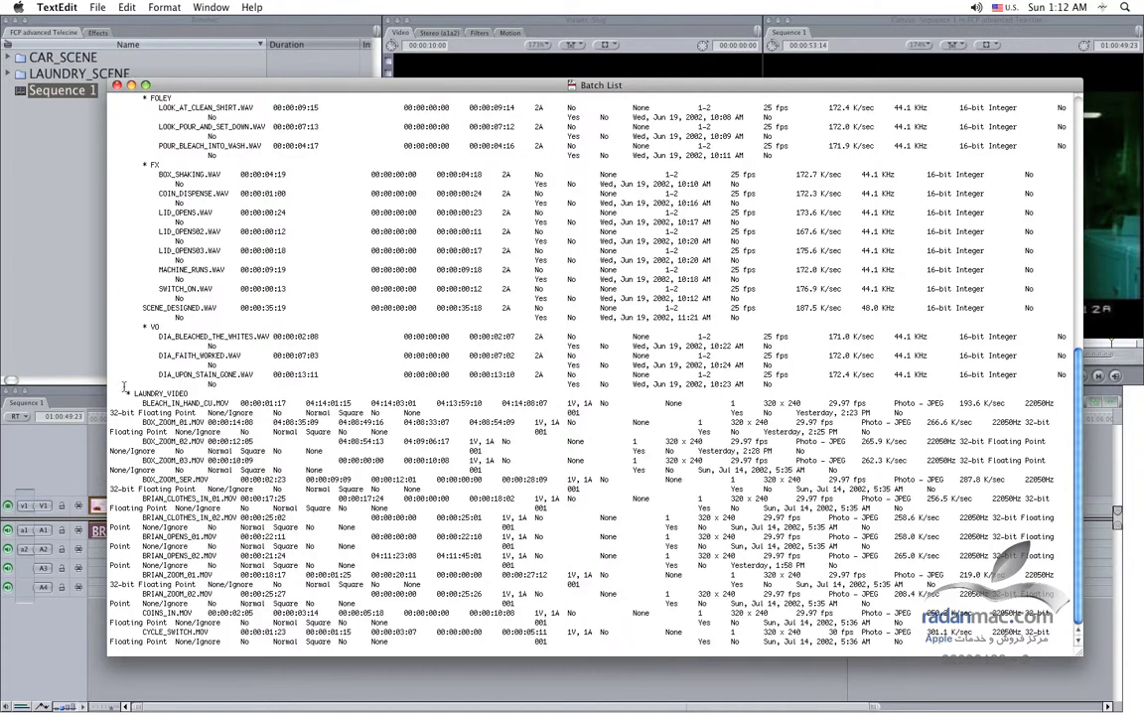
{"action": "scroll", "coordinate": [695, 397], "scroll_direction": "up", "scroll_amount": 10}
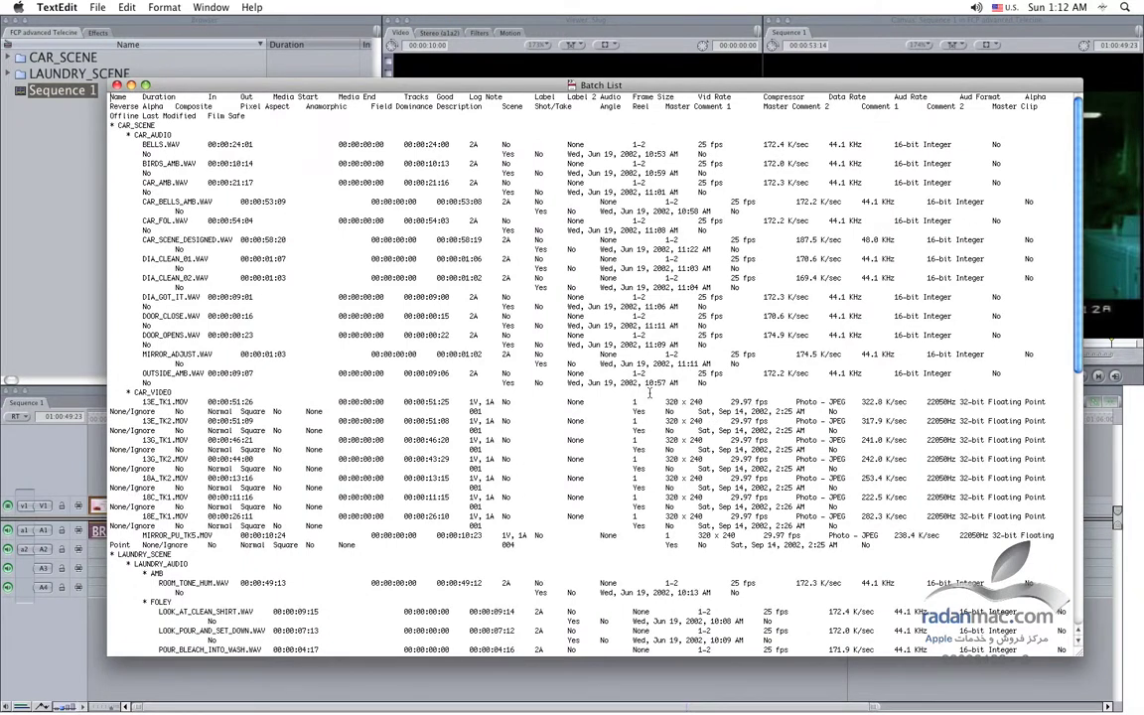
{"action": "key", "text": "super+q"}
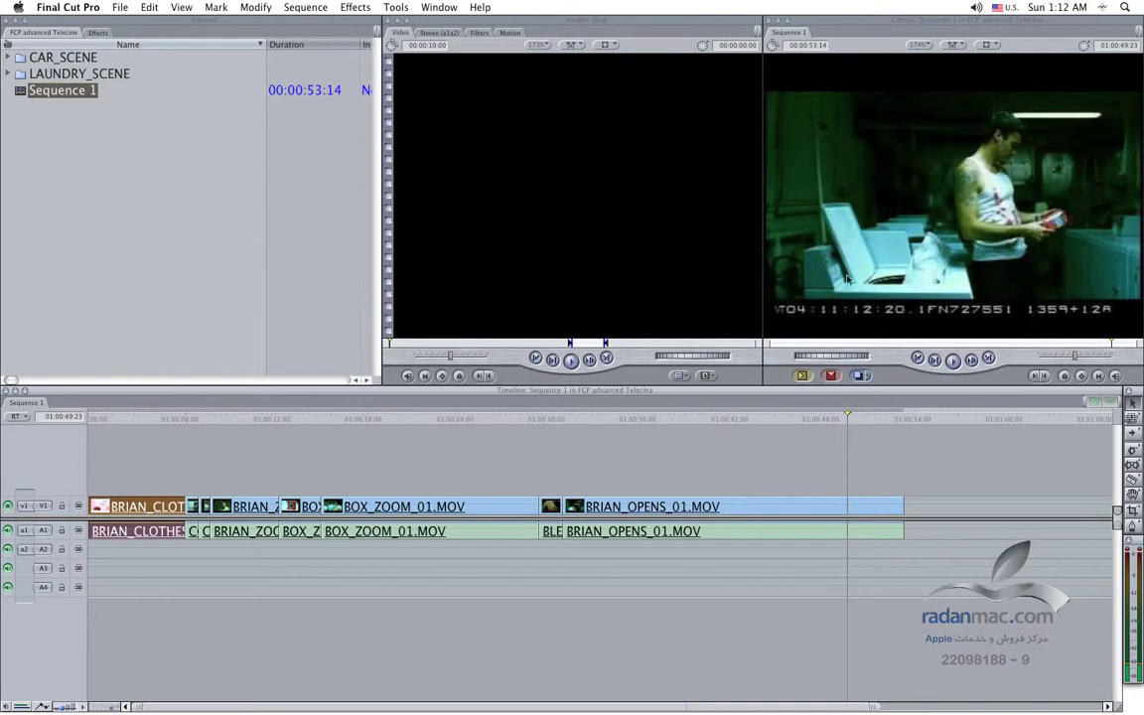
Scrub the playhead back to about 01:00:48:00 and deselect Sequence 1 in the project browser
{"action": "left_click", "coordinate": [834, 418]}
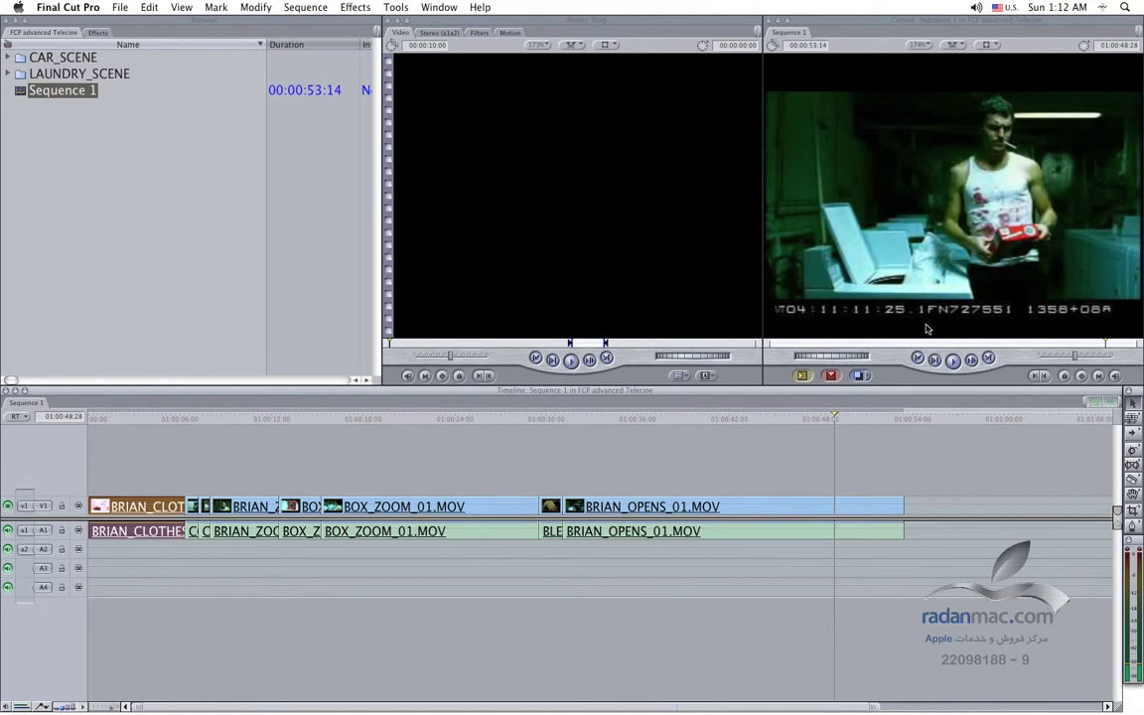
{"action": "mouse_move", "coordinate": [816, 418]}
{"action": "left_mouse_down"}
{"action": "mouse_move", "coordinate": [774, 423]}
{"action": "mouse_move", "coordinate": [821, 419]}
{"action": "left_mouse_up"}
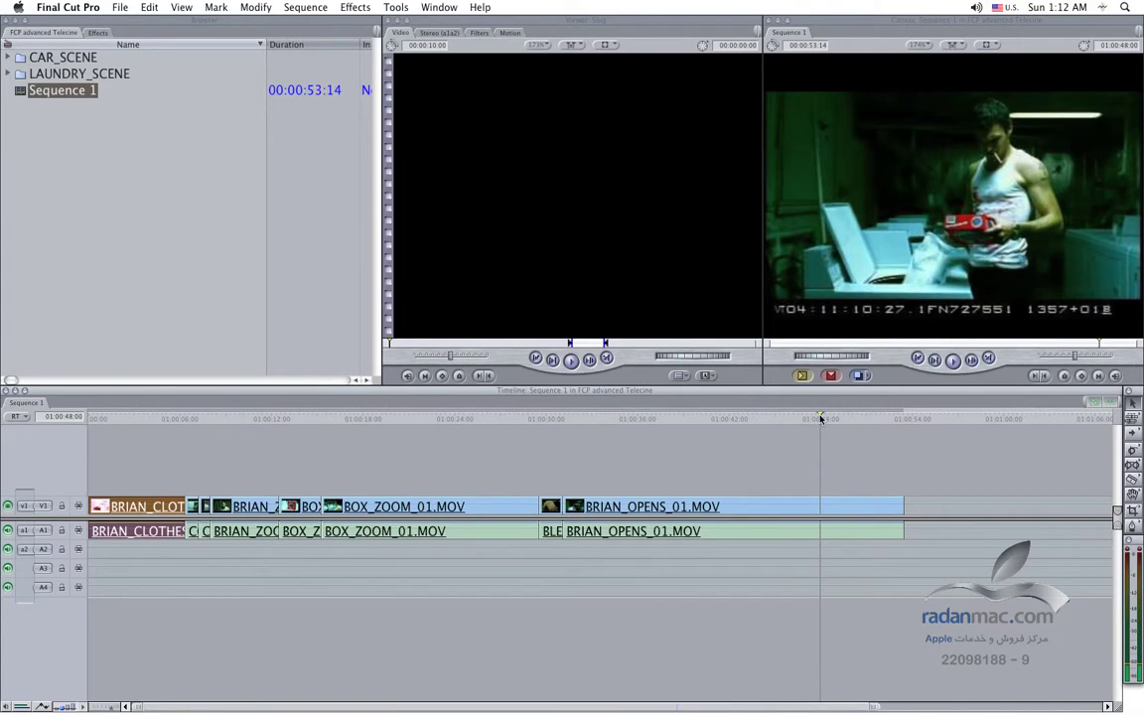
{"action": "left_click", "coordinate": [152, 28]}
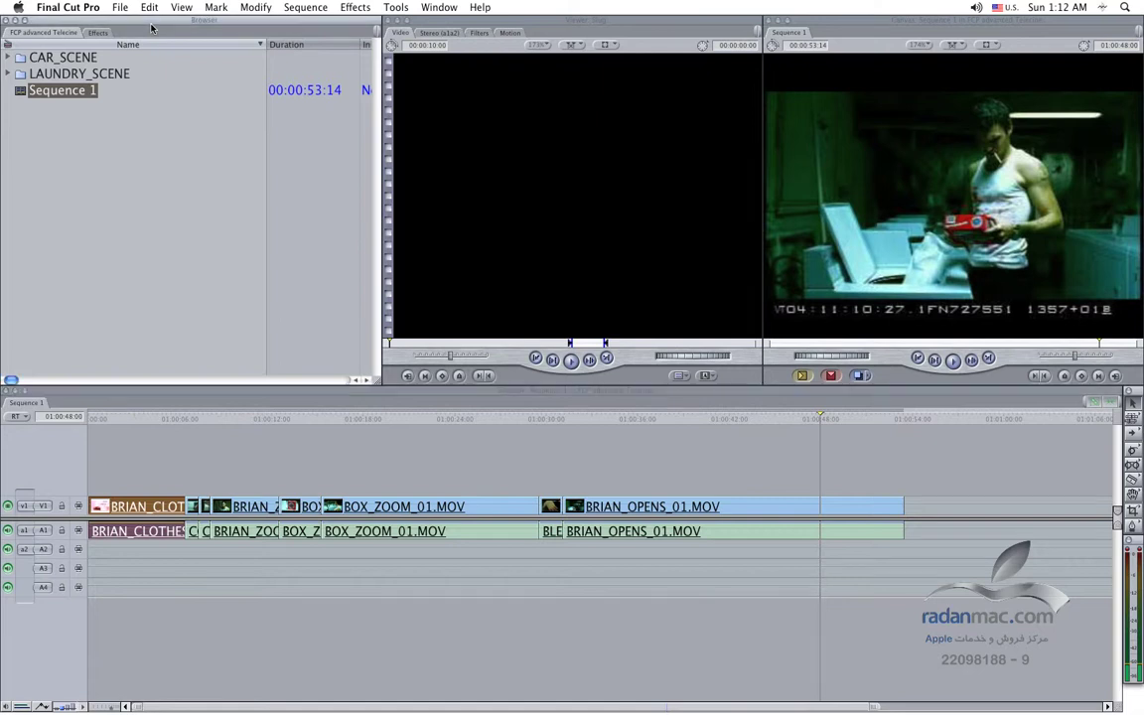
{"action": "left_click", "coordinate": [422, 402]}
{"action": "left_click", "coordinate": [235, 276]}
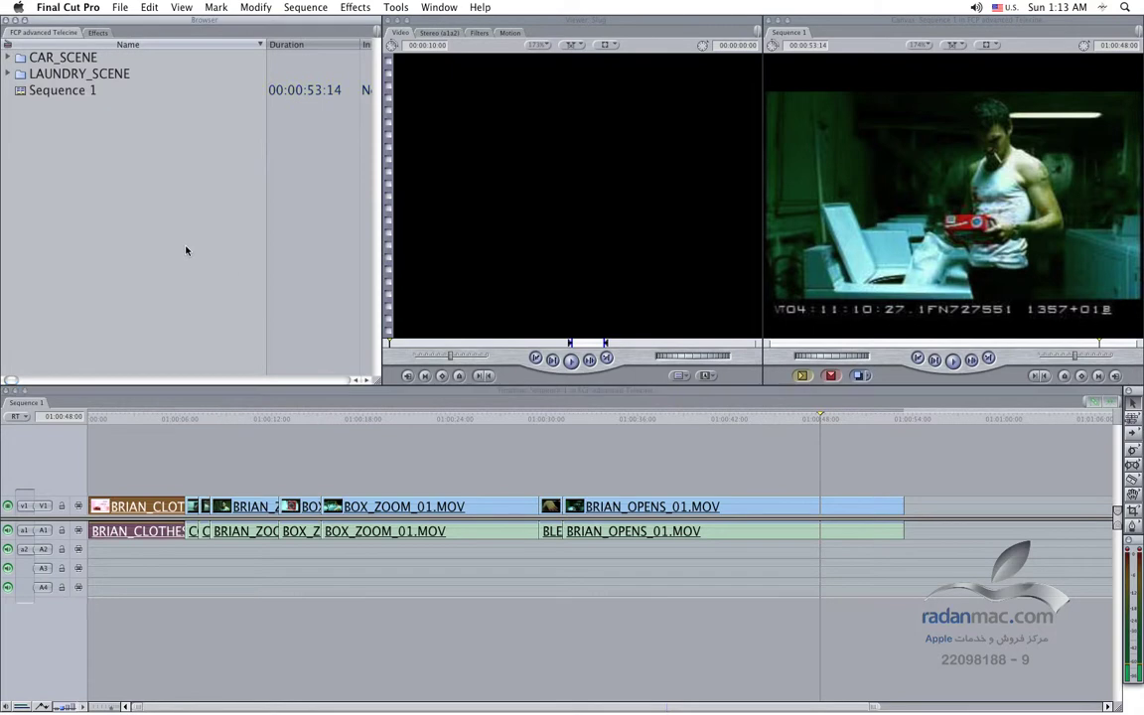
Review the File > Export options twice and close them without exporting
{"action": "left_click", "coordinate": [127, 8]}
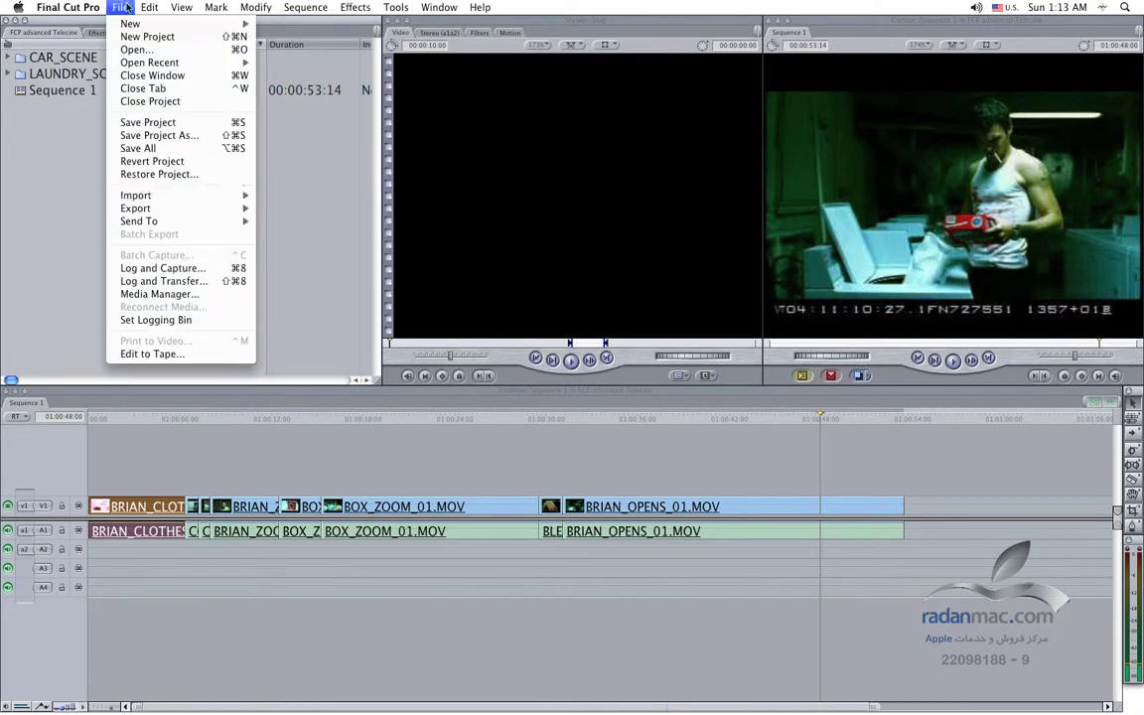
{"action": "mouse_move", "coordinate": [169, 208]}
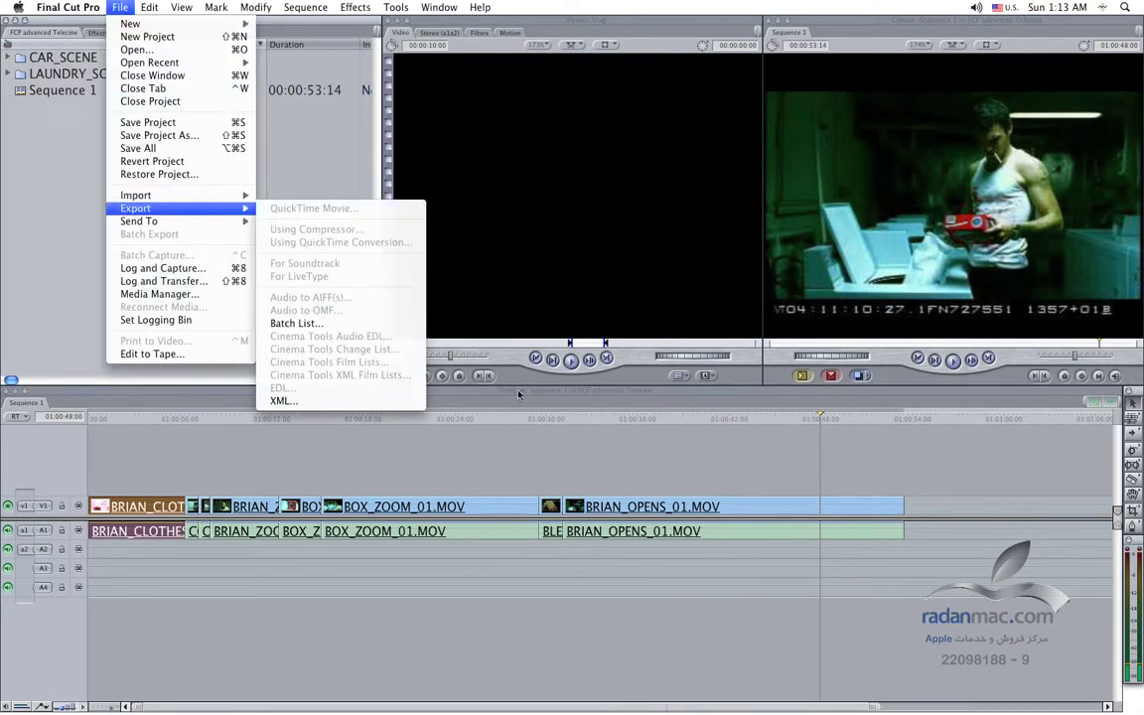
{"action": "left_click", "coordinate": [466, 442]}
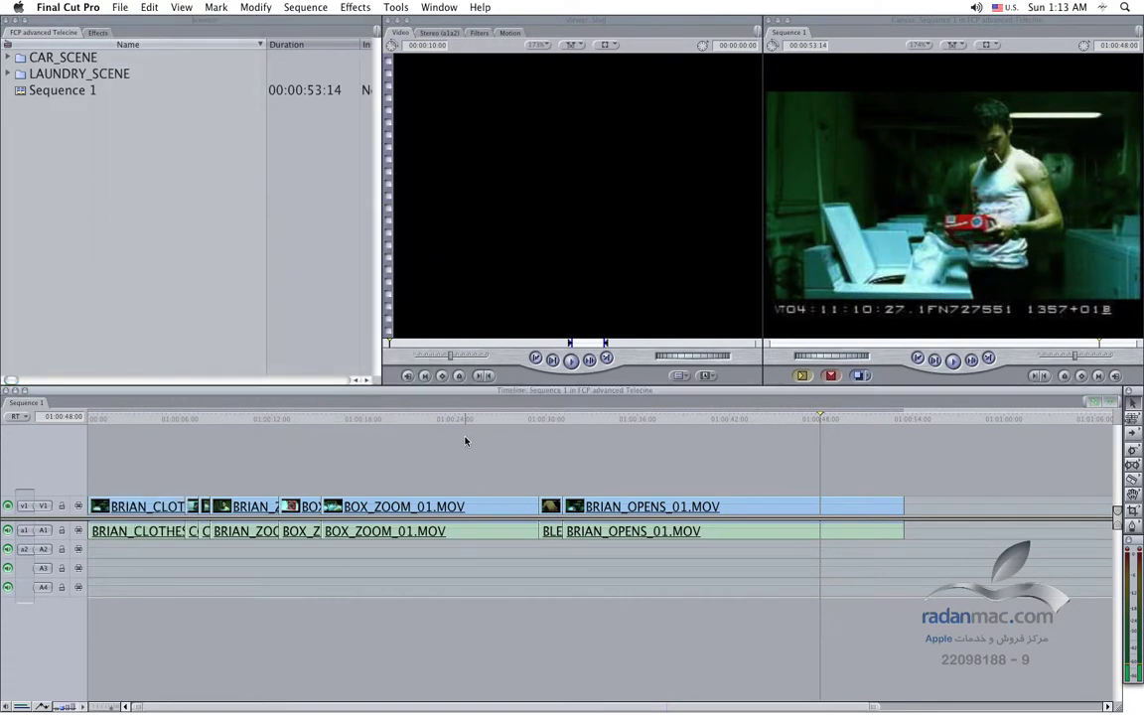
{"action": "left_click", "coordinate": [119, 6]}
{"action": "mouse_move", "coordinate": [174, 212]}
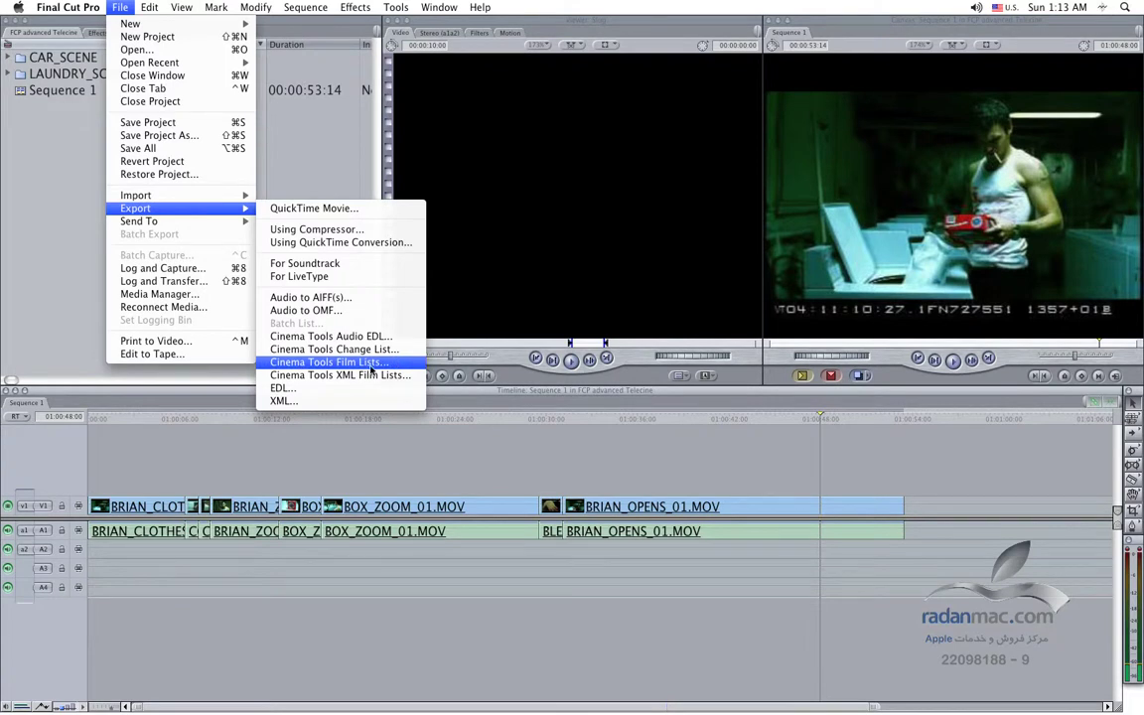
{"action": "key", "text": "Escape"}
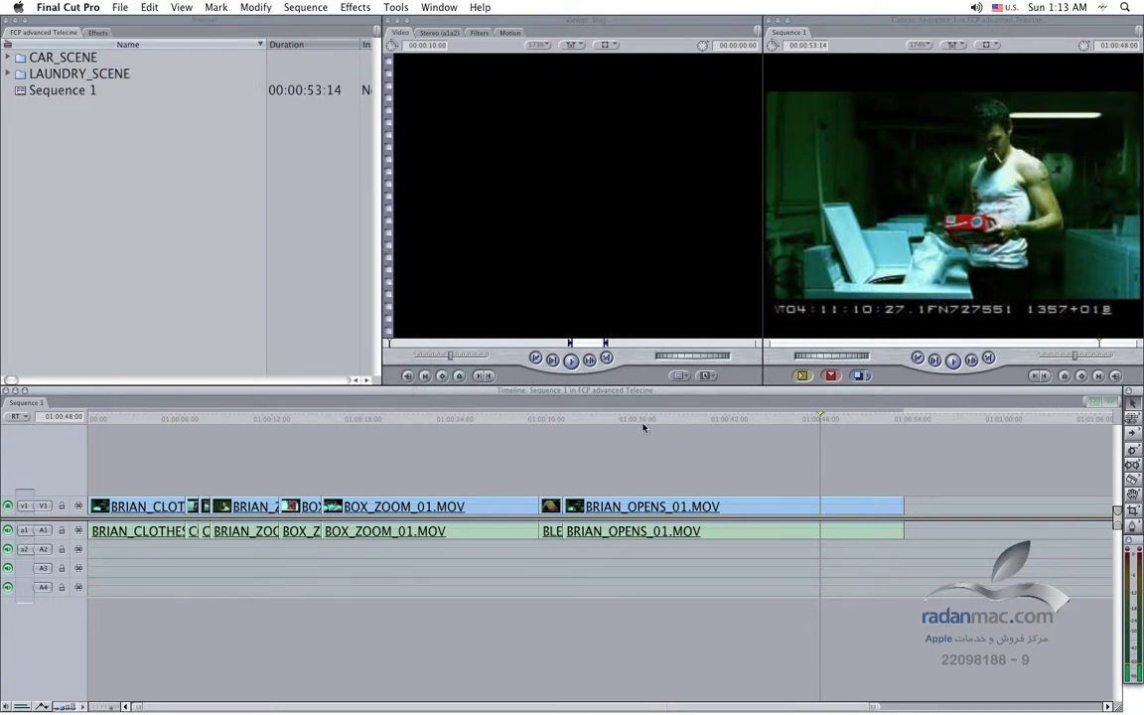